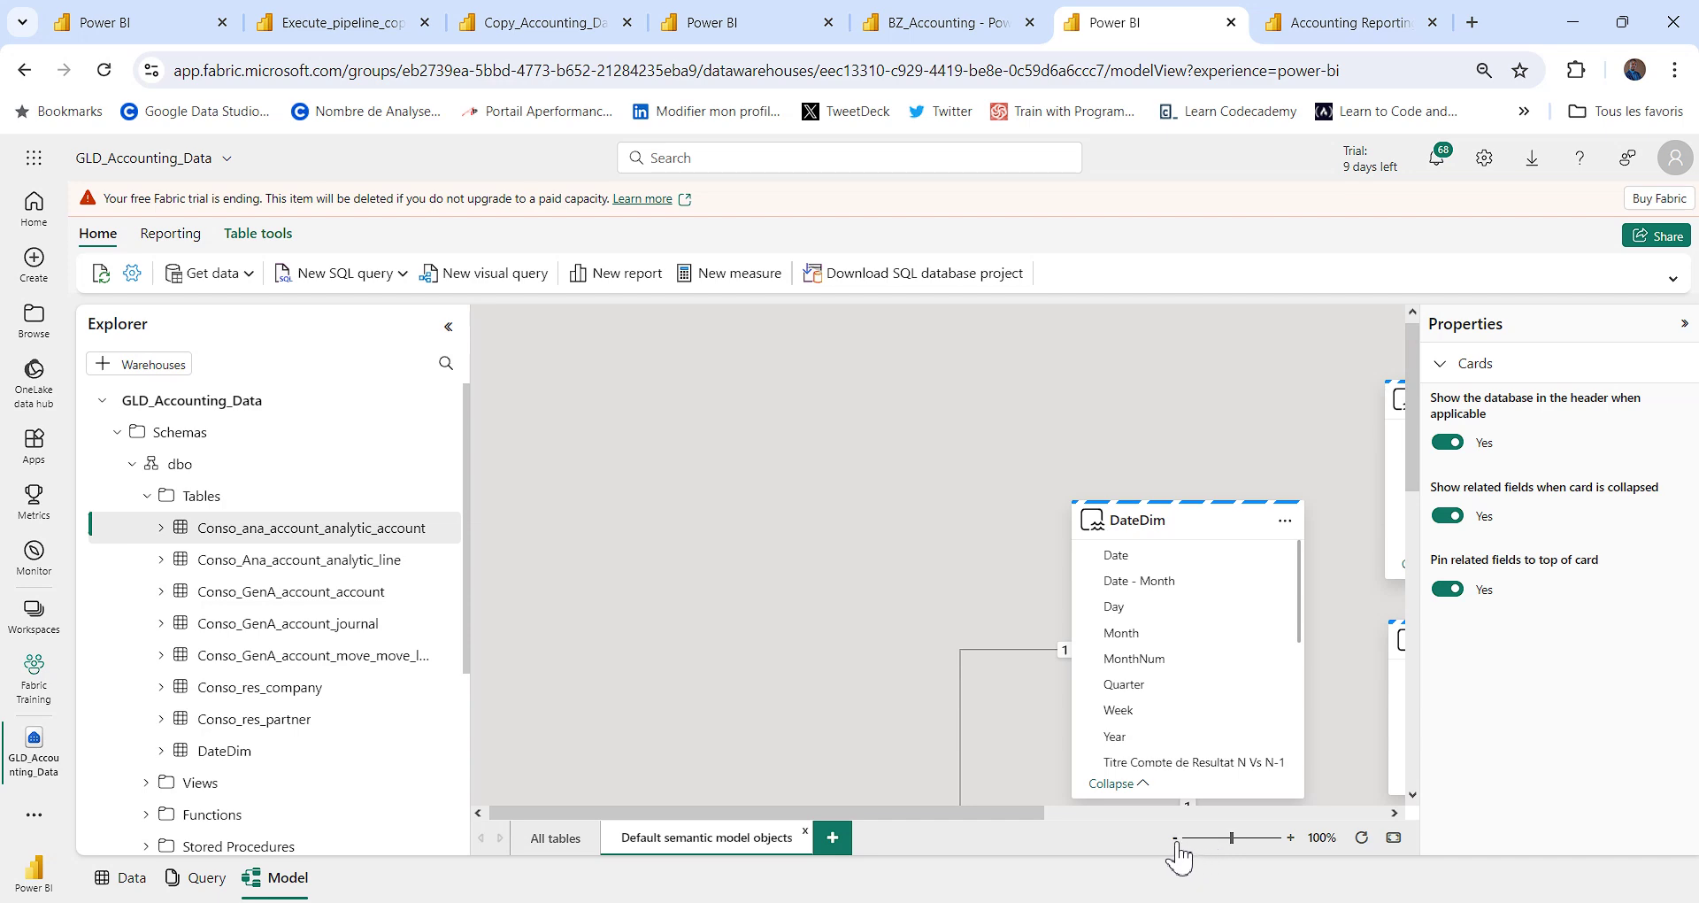
Zoom the semantic model diagram out to 40% and look over all the tables and their relationships
click(1175, 837)
click(1175, 838)
click(1175, 837)
click(1175, 837)
click(1175, 837)
click(1176, 837)
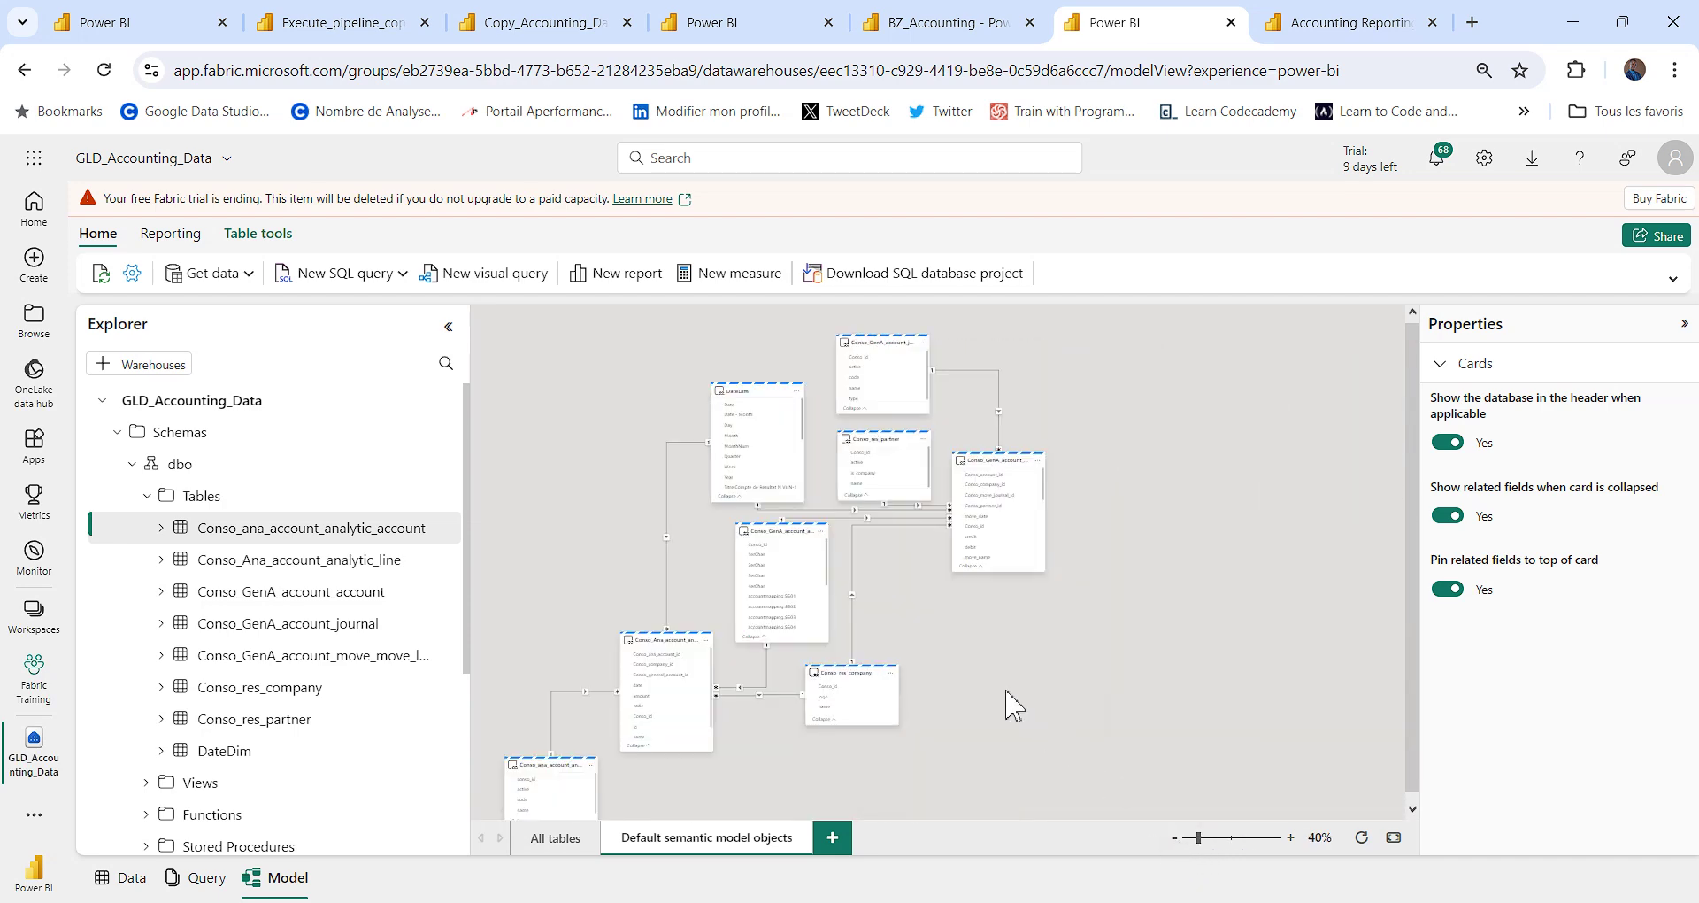
scroll(1035, 692, down, 1)
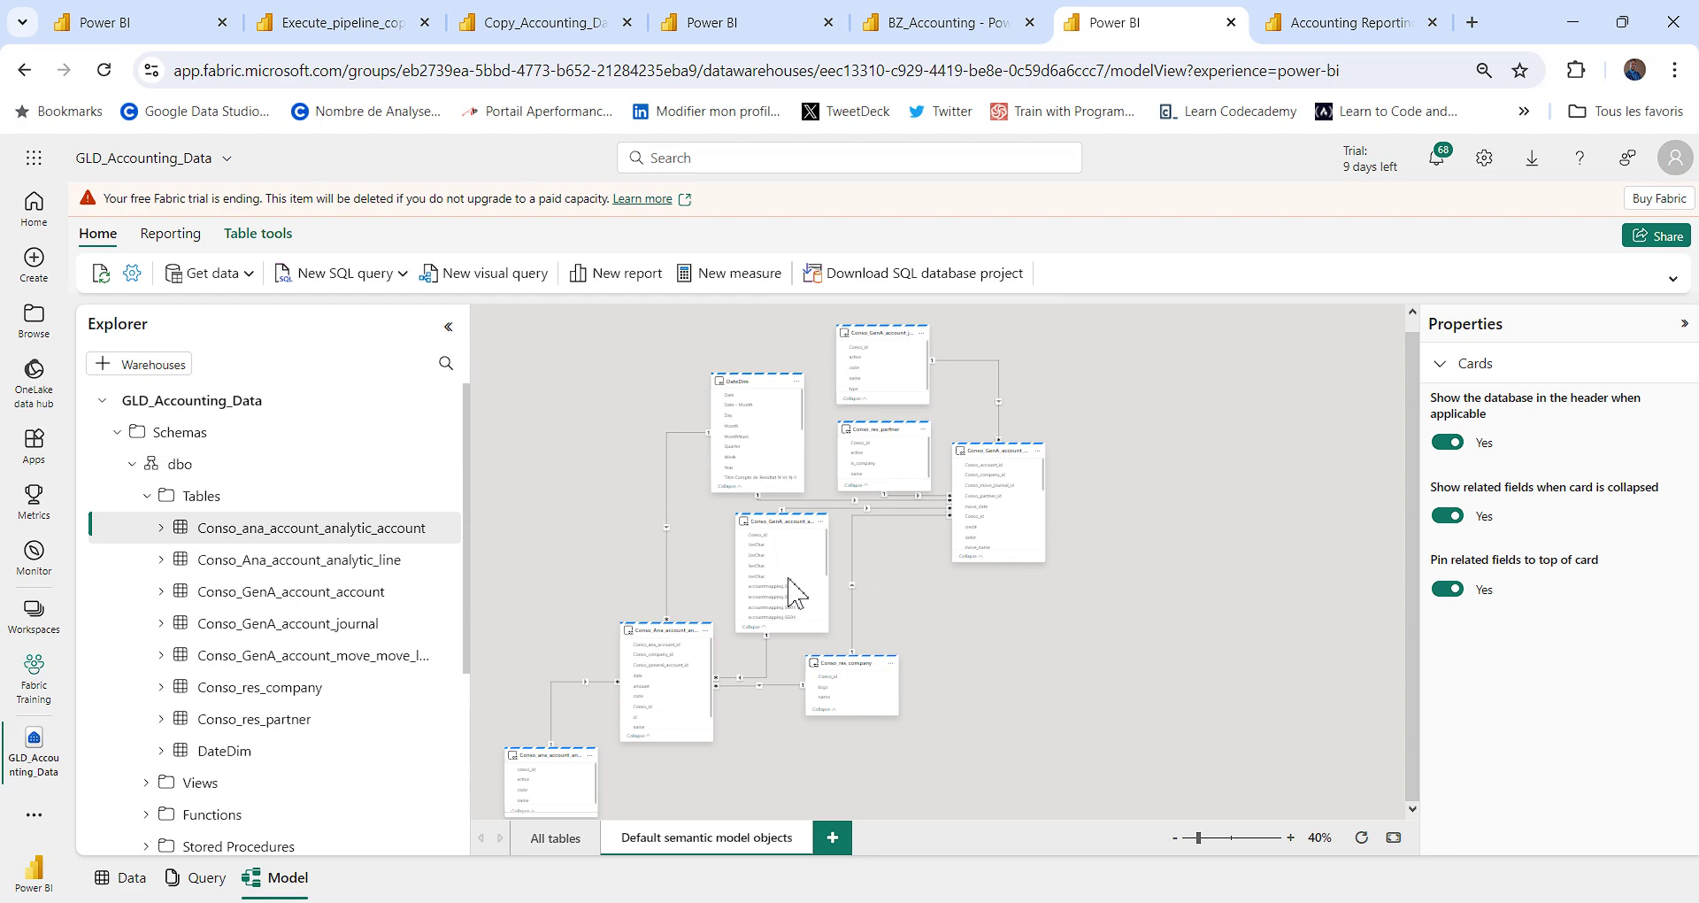
scroll(359, 619, down, 5)
scroll(314, 630, up, 5)
Select the relationship between Conso_res_company and the Conso_GenA_account_move_move_line table, and examine it with the diagram at 70% zoom
click(914, 516)
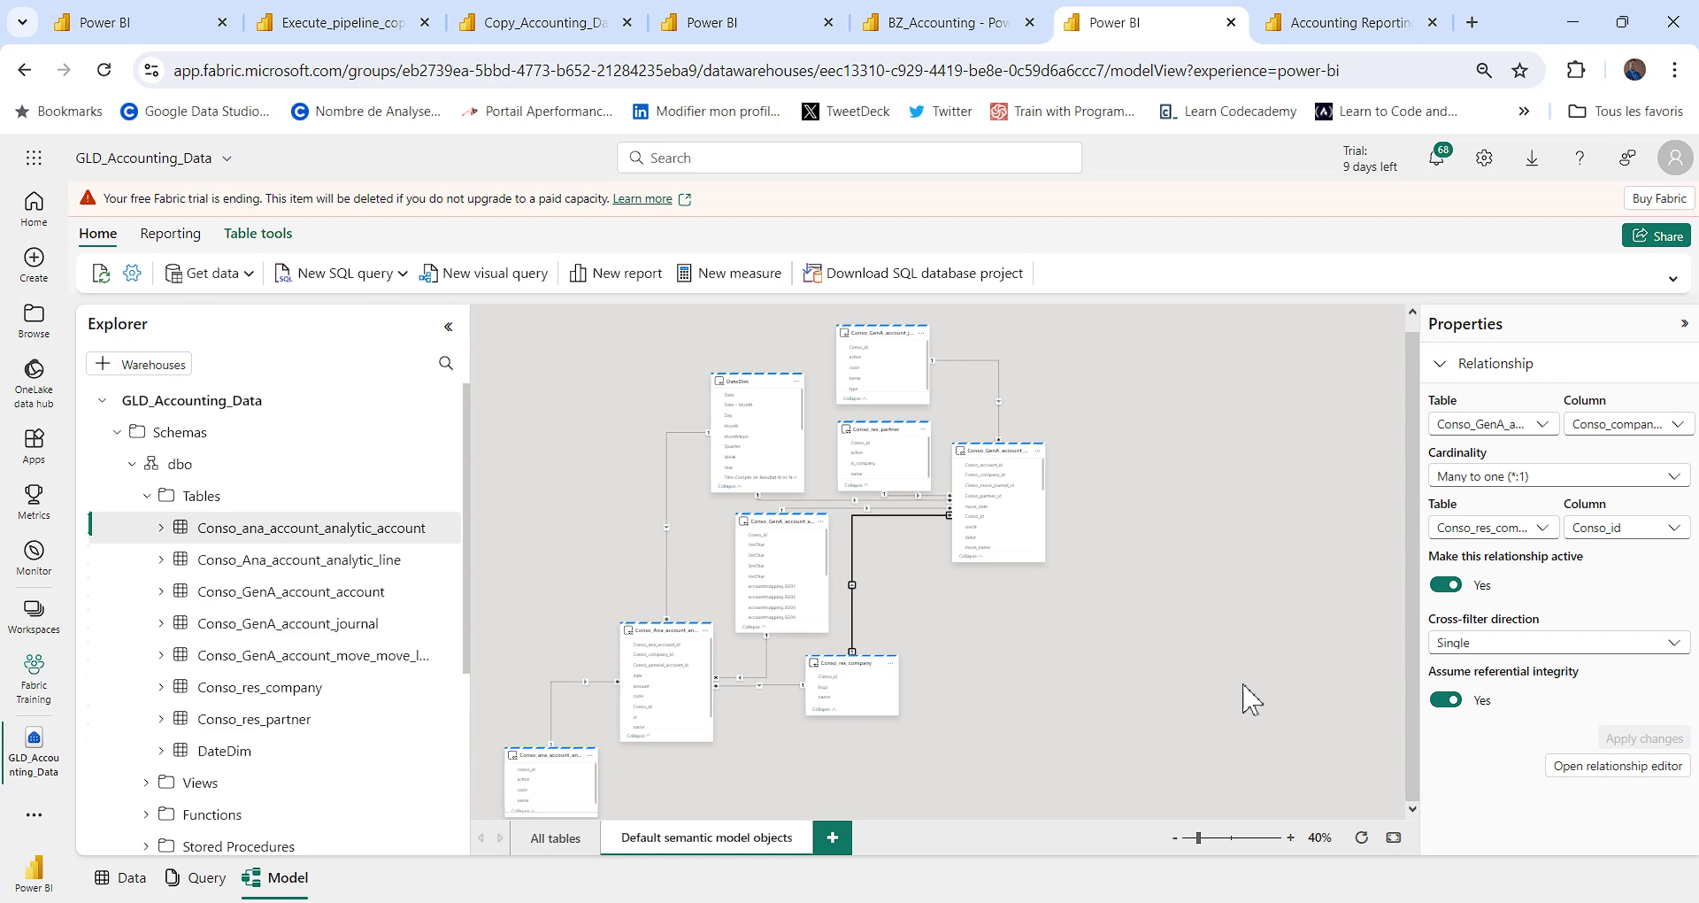
click(1291, 837)
click(1291, 837)
click(1291, 837)
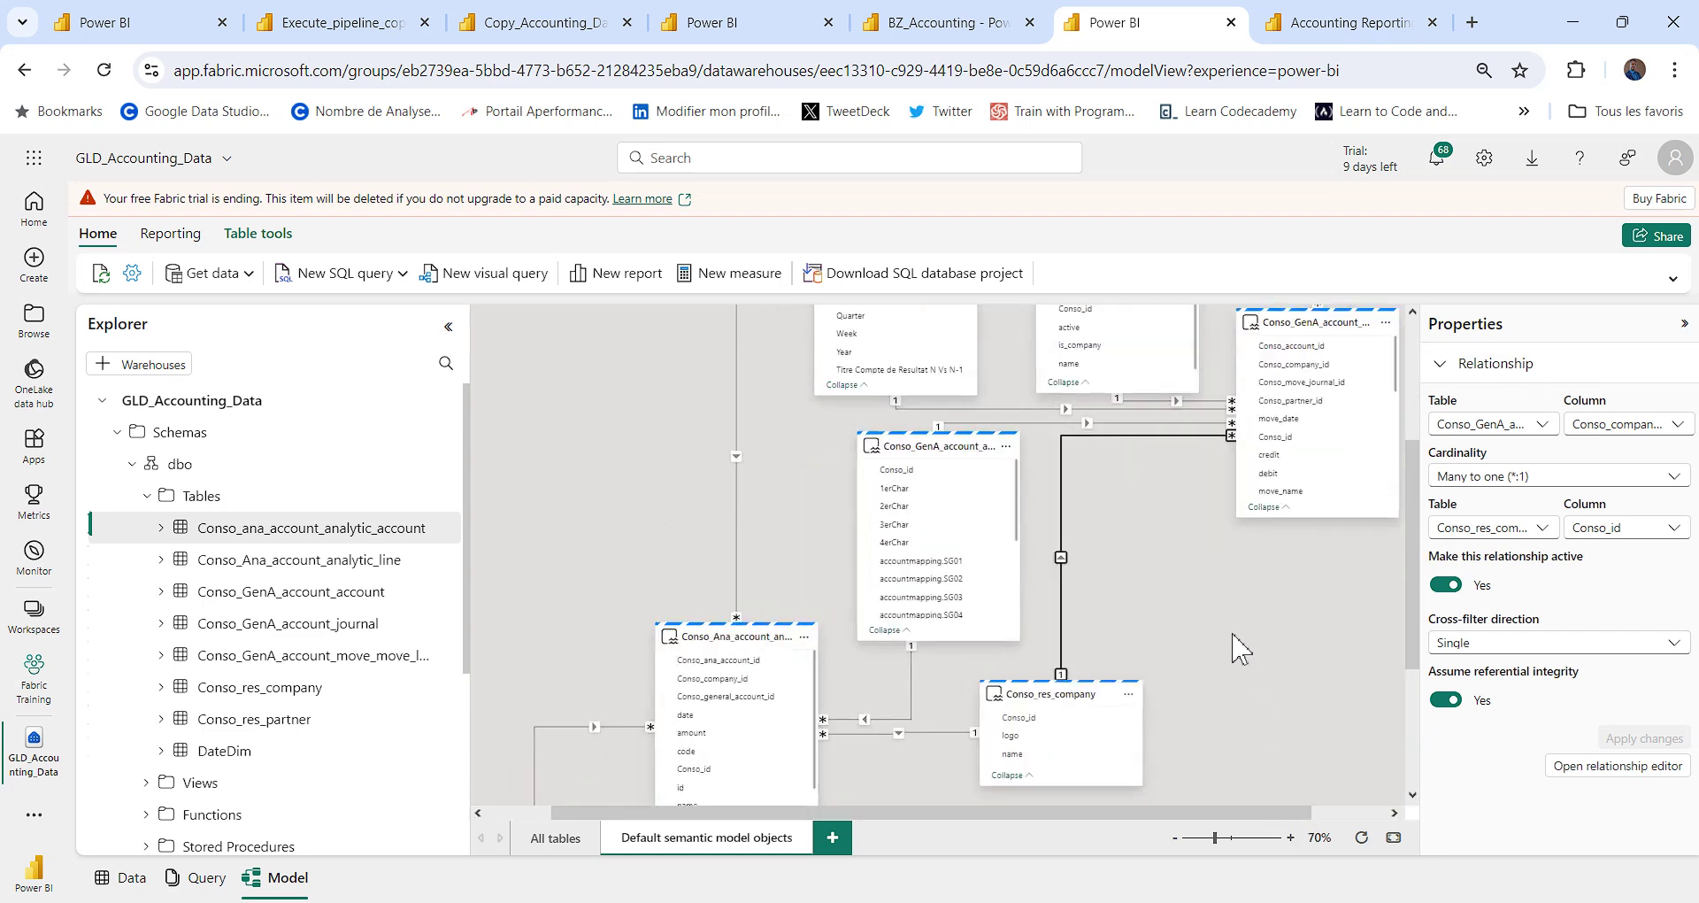
scroll(1232, 646, up, 2)
scroll(1040, 733, up, 1)
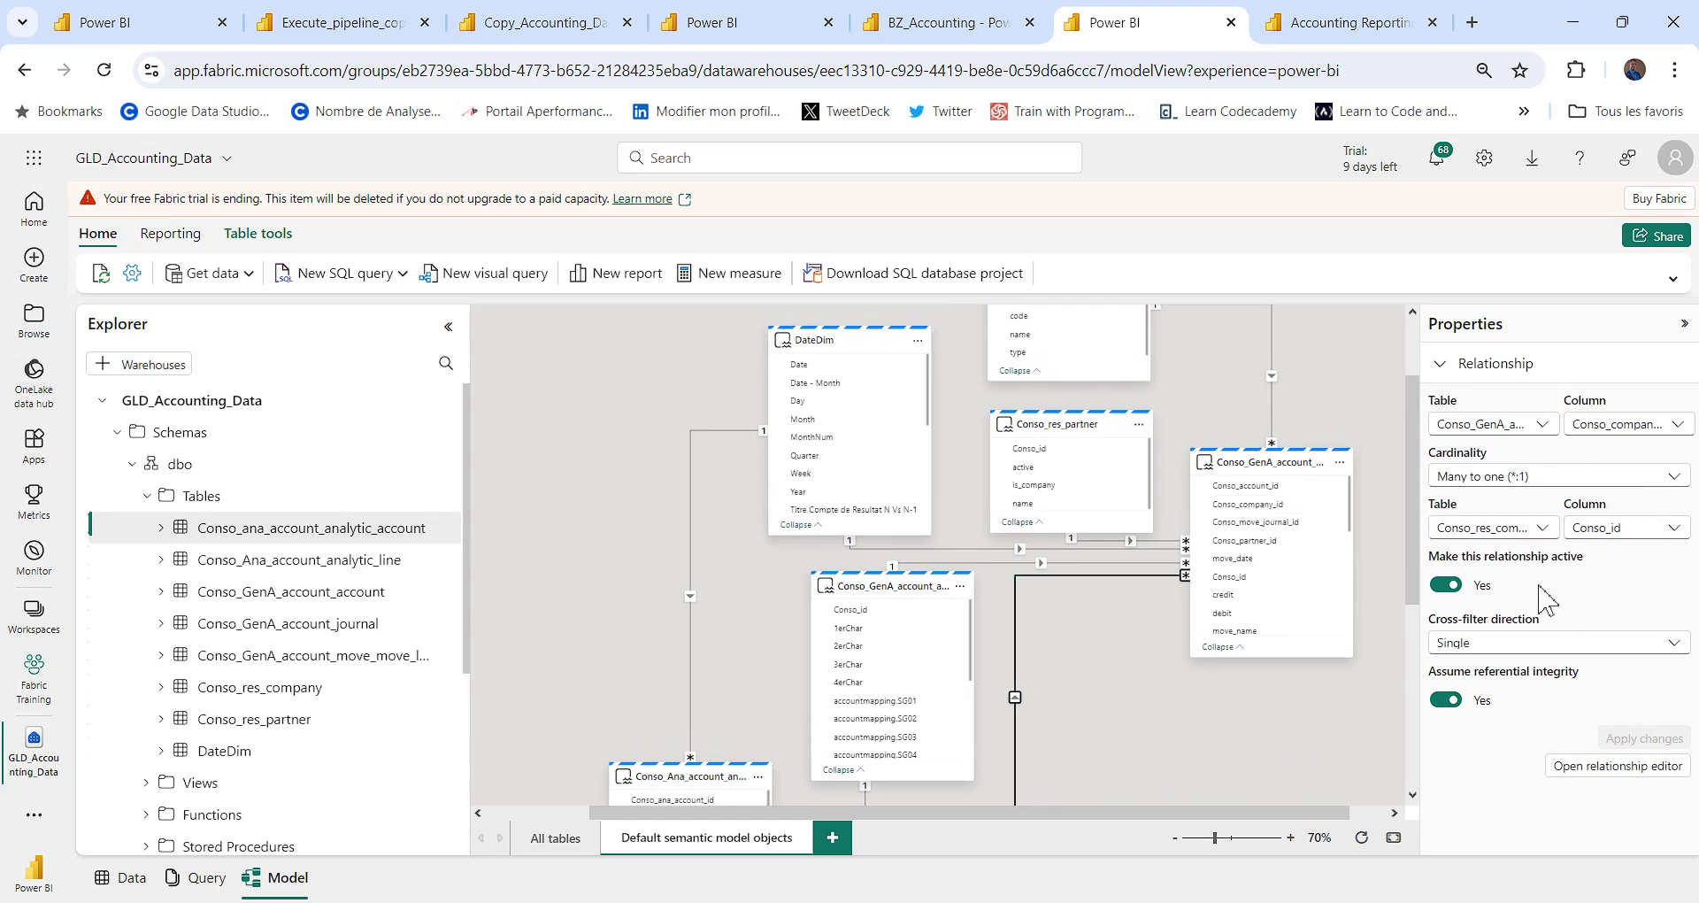
scroll(1150, 659, down, 6)
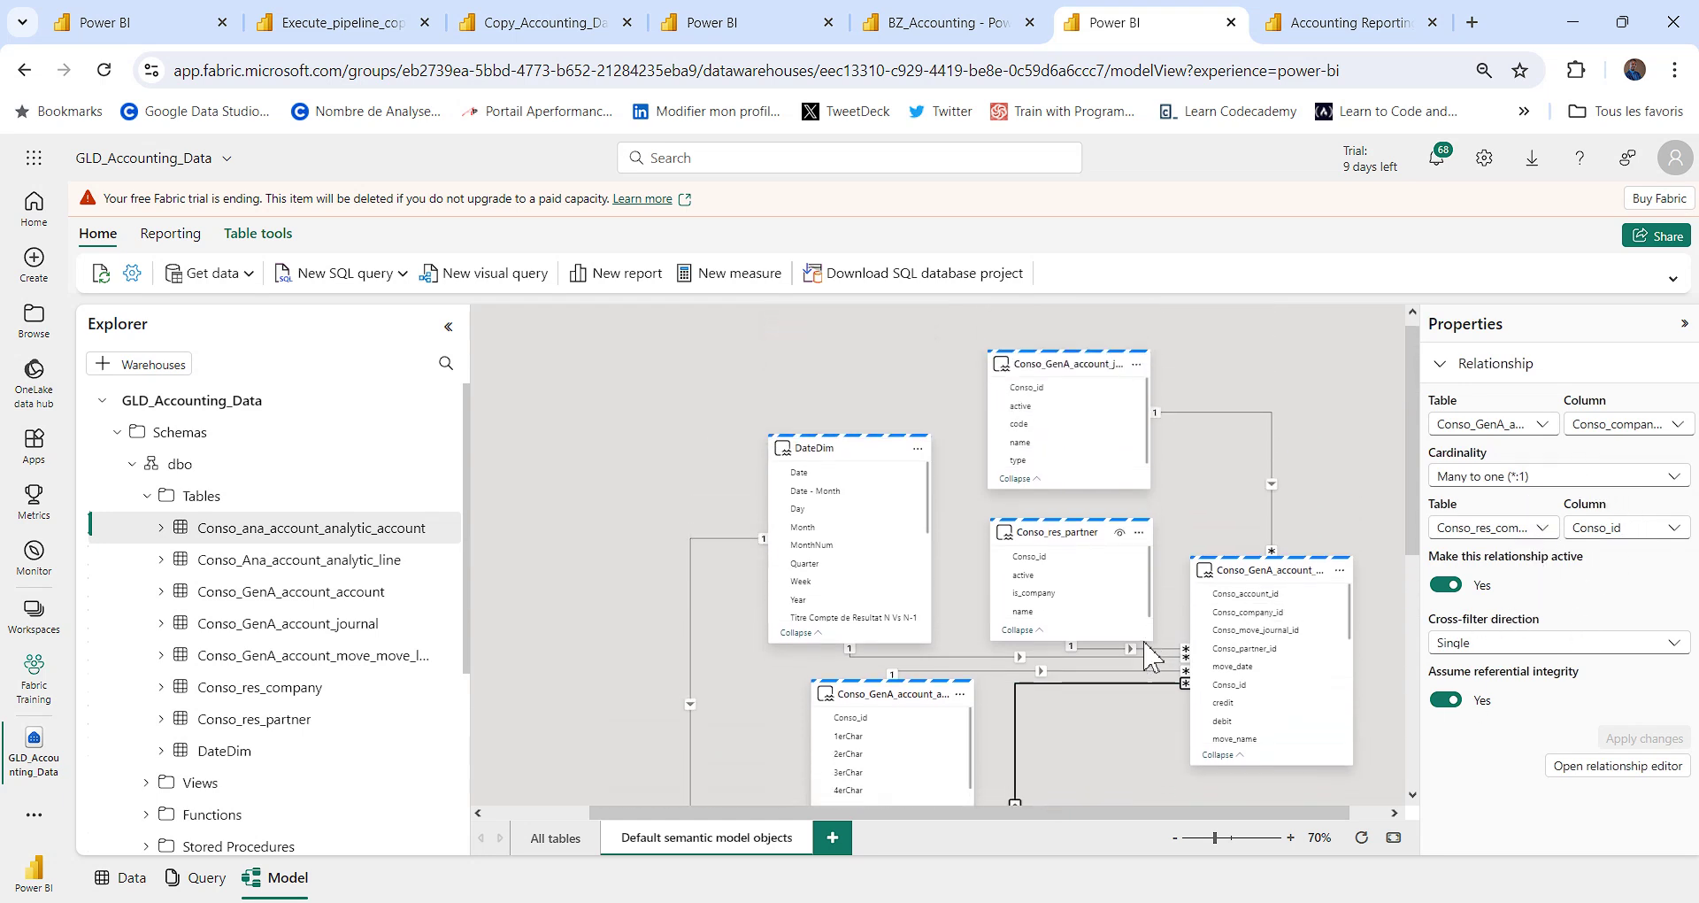
scroll(1150, 659, up, 2)
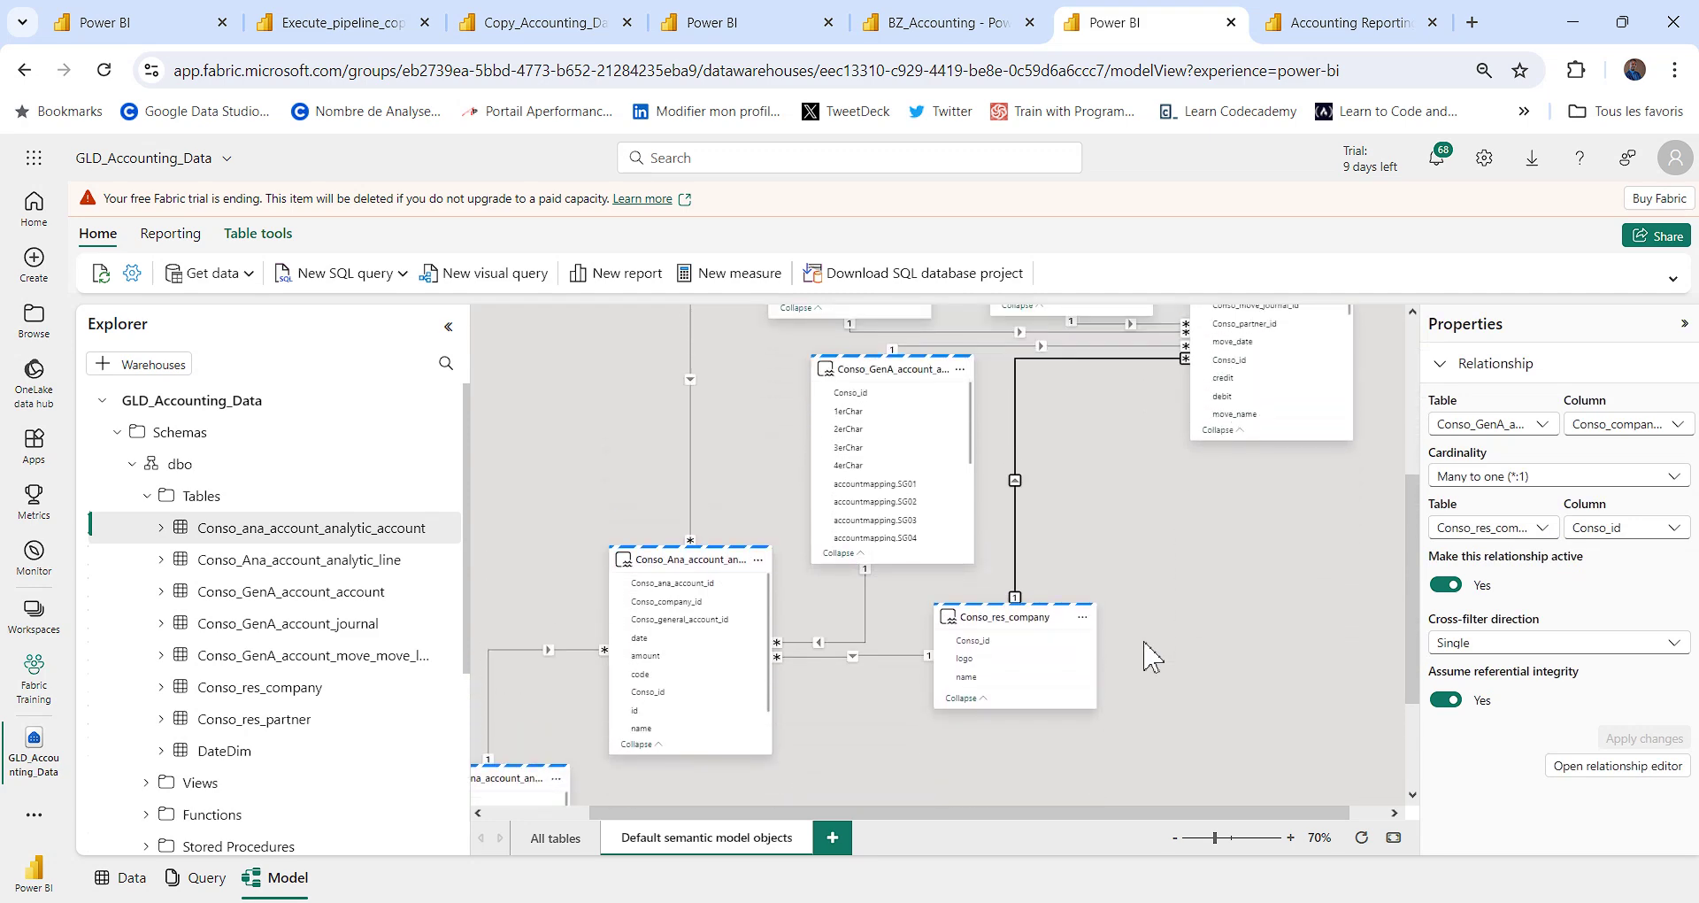
scroll(1150, 659, up, 2)
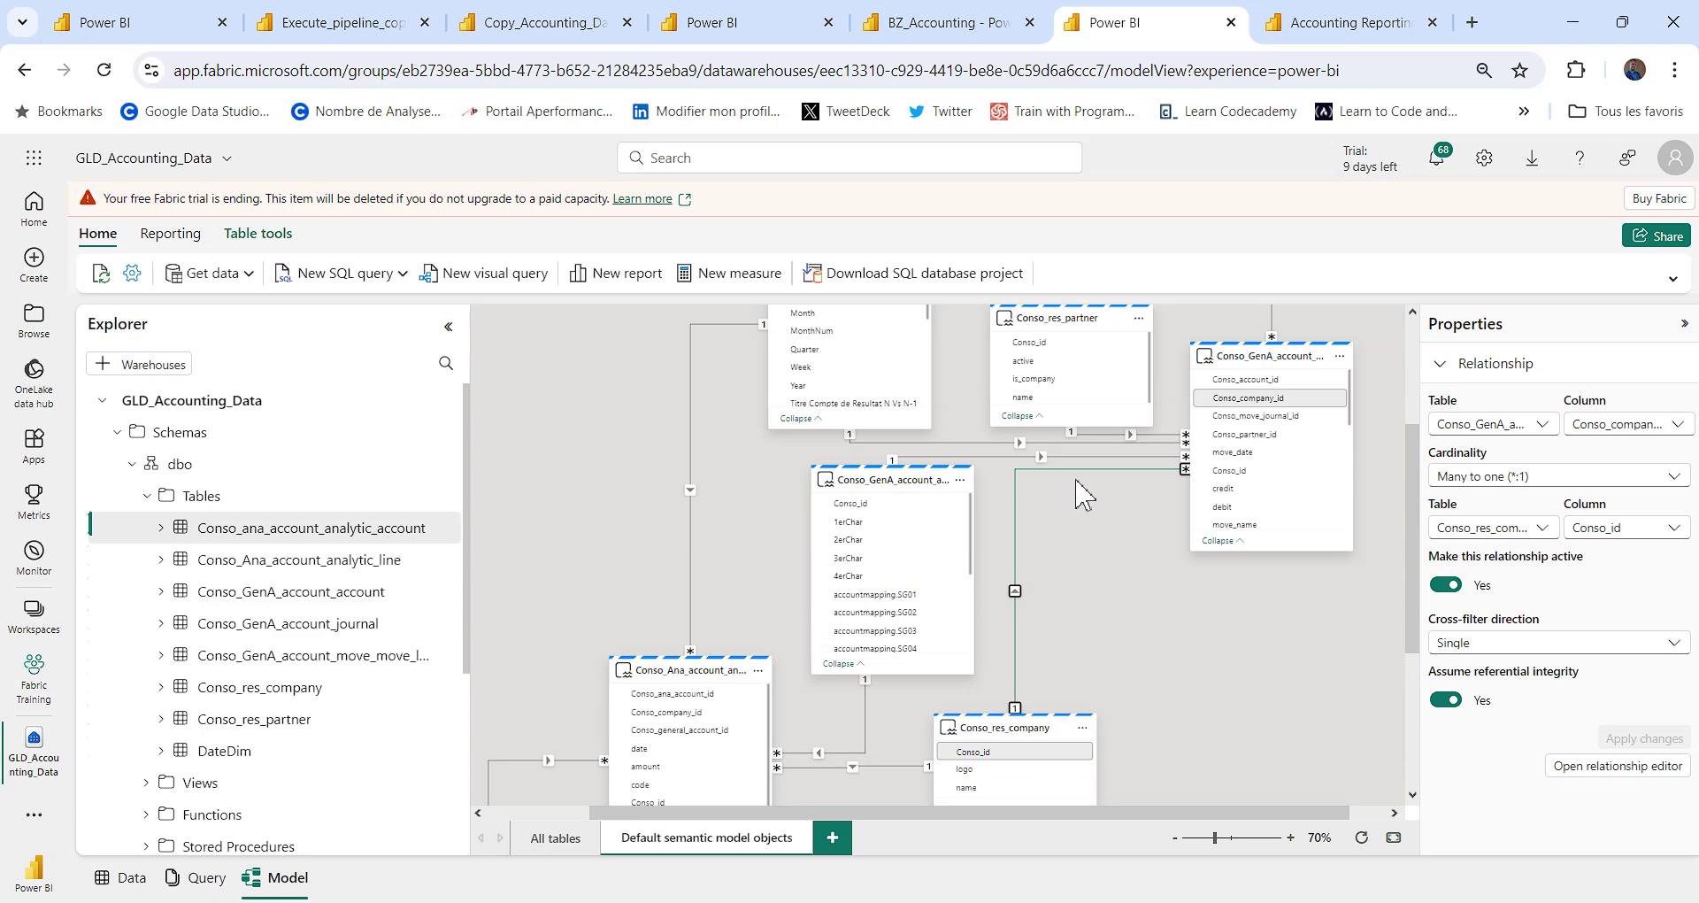
Select the Conso_id column of Conso_res_company and trace its links to the analytic line and move line tables
scroll(1062, 523, down, 3)
click(974, 461)
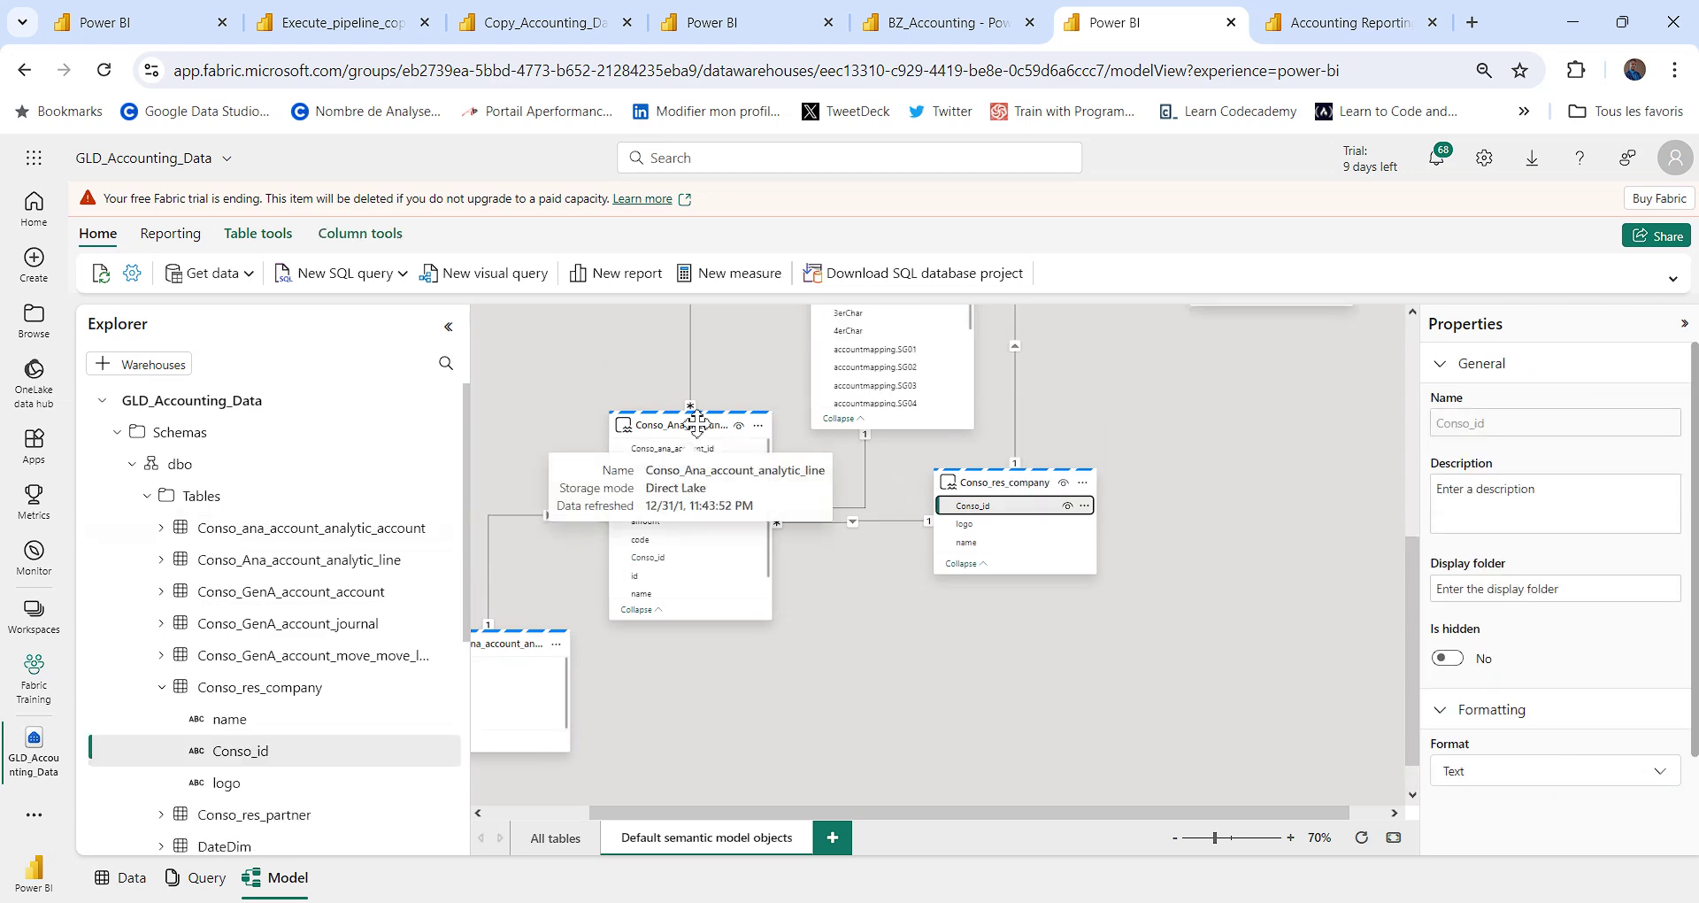
scroll(1277, 541, up, 5)
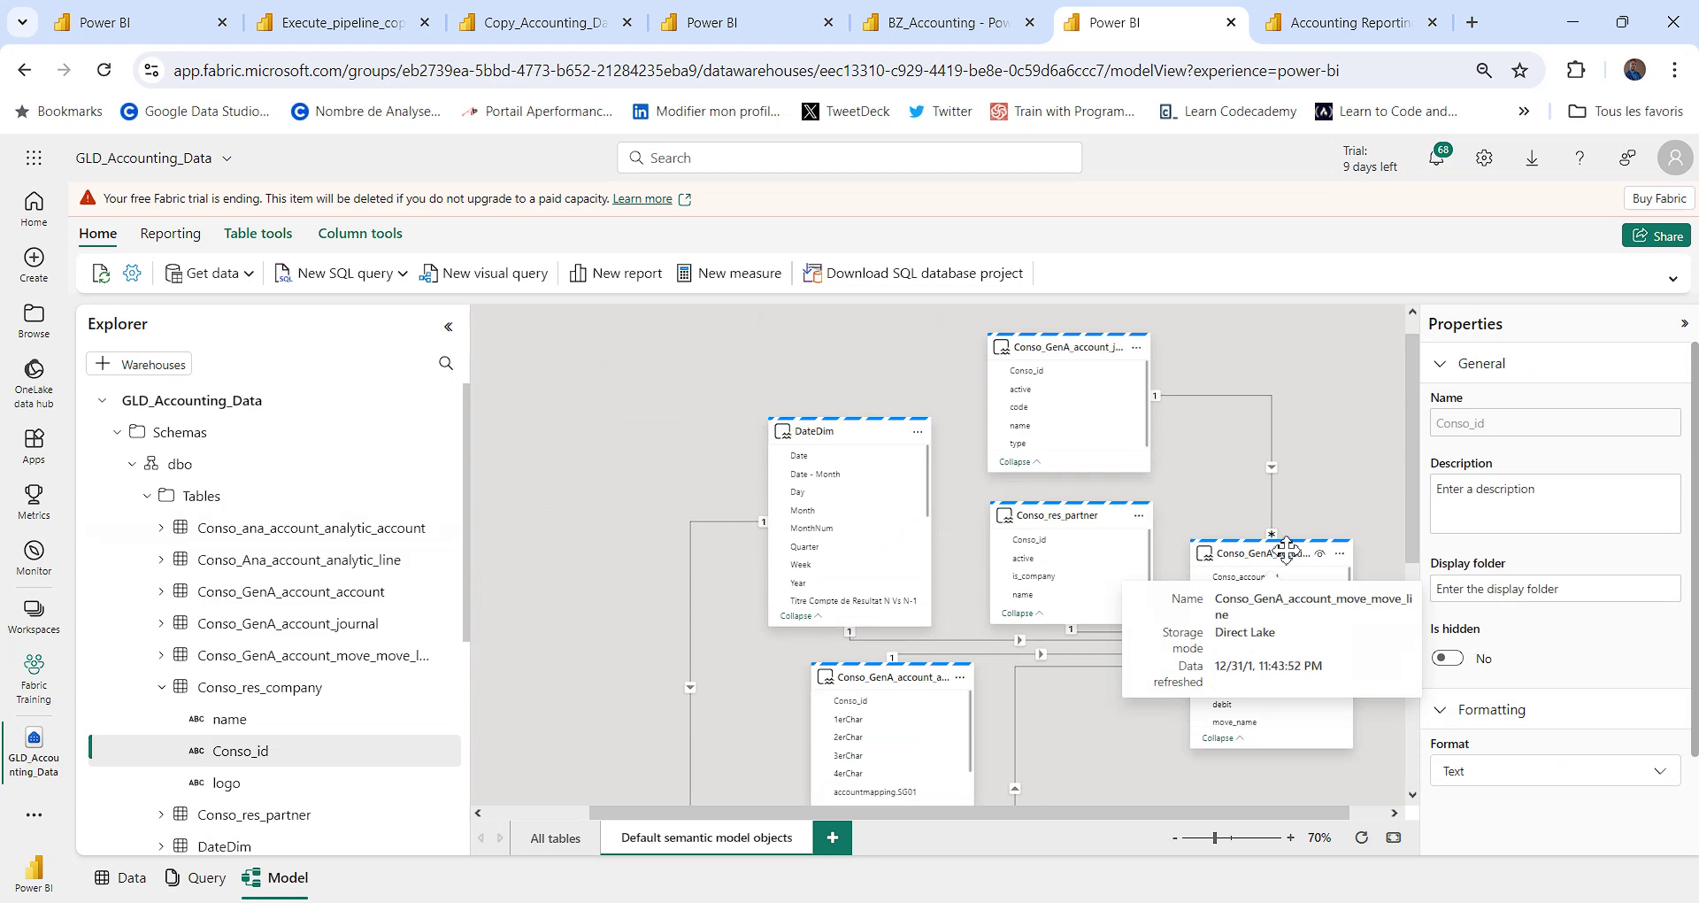
scroll(1285, 549, down, 3)
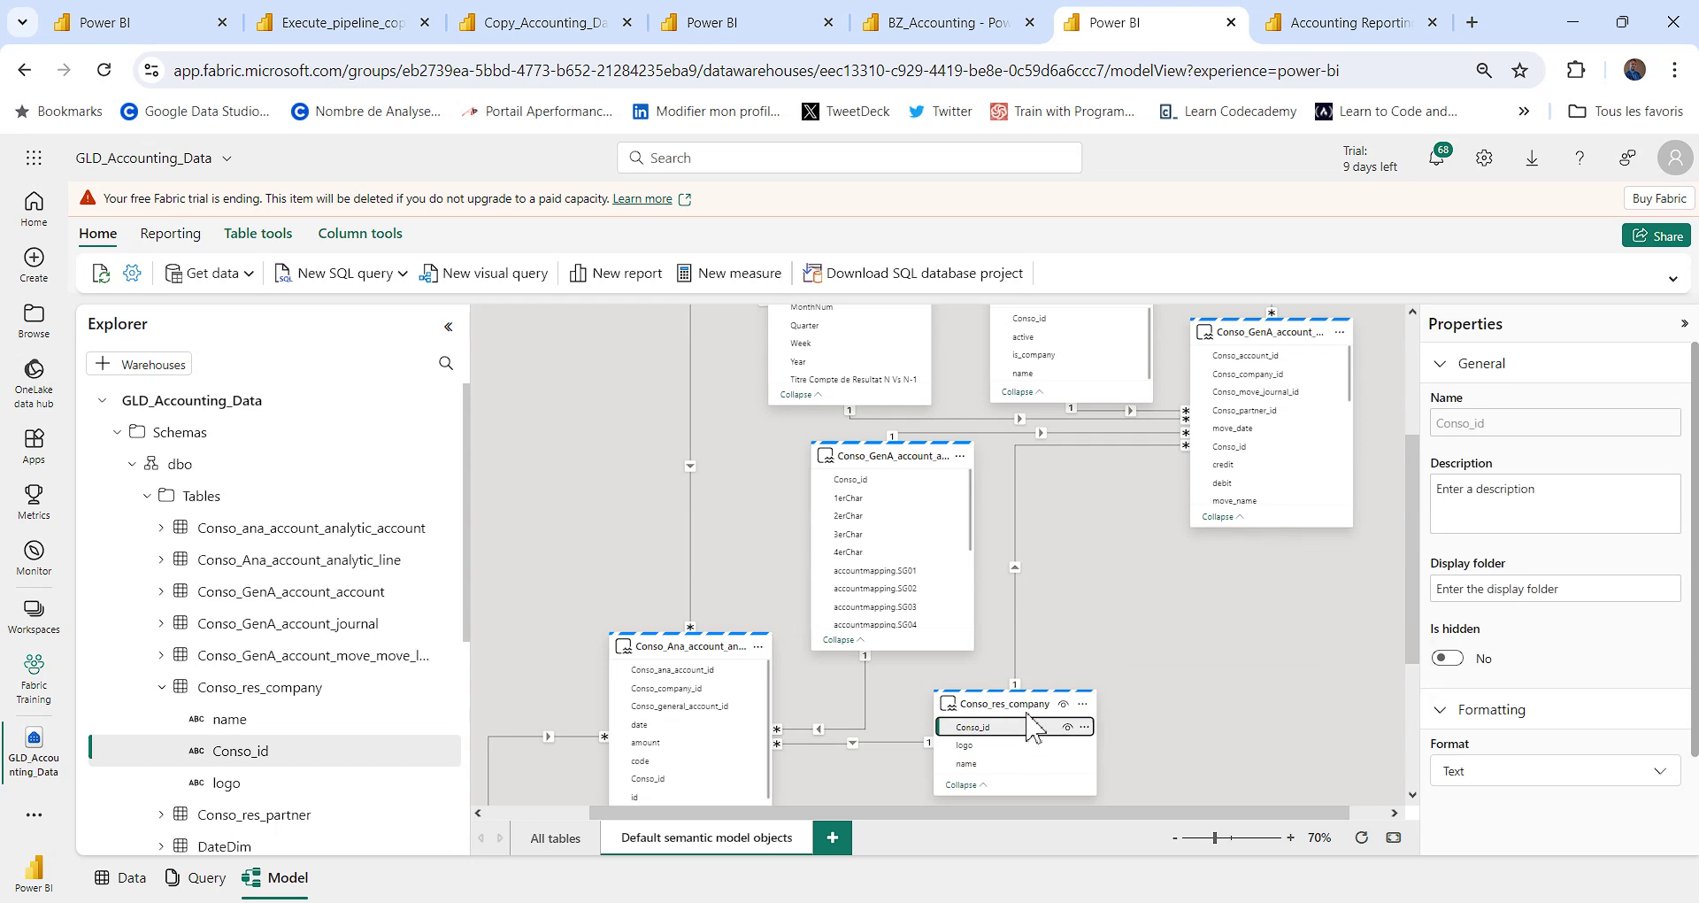
Select the Conso_res_partner card, followed by the Conso_GenA_account_move_move_line card, to check how the two tables are related
scroll(1256, 465, up, 2)
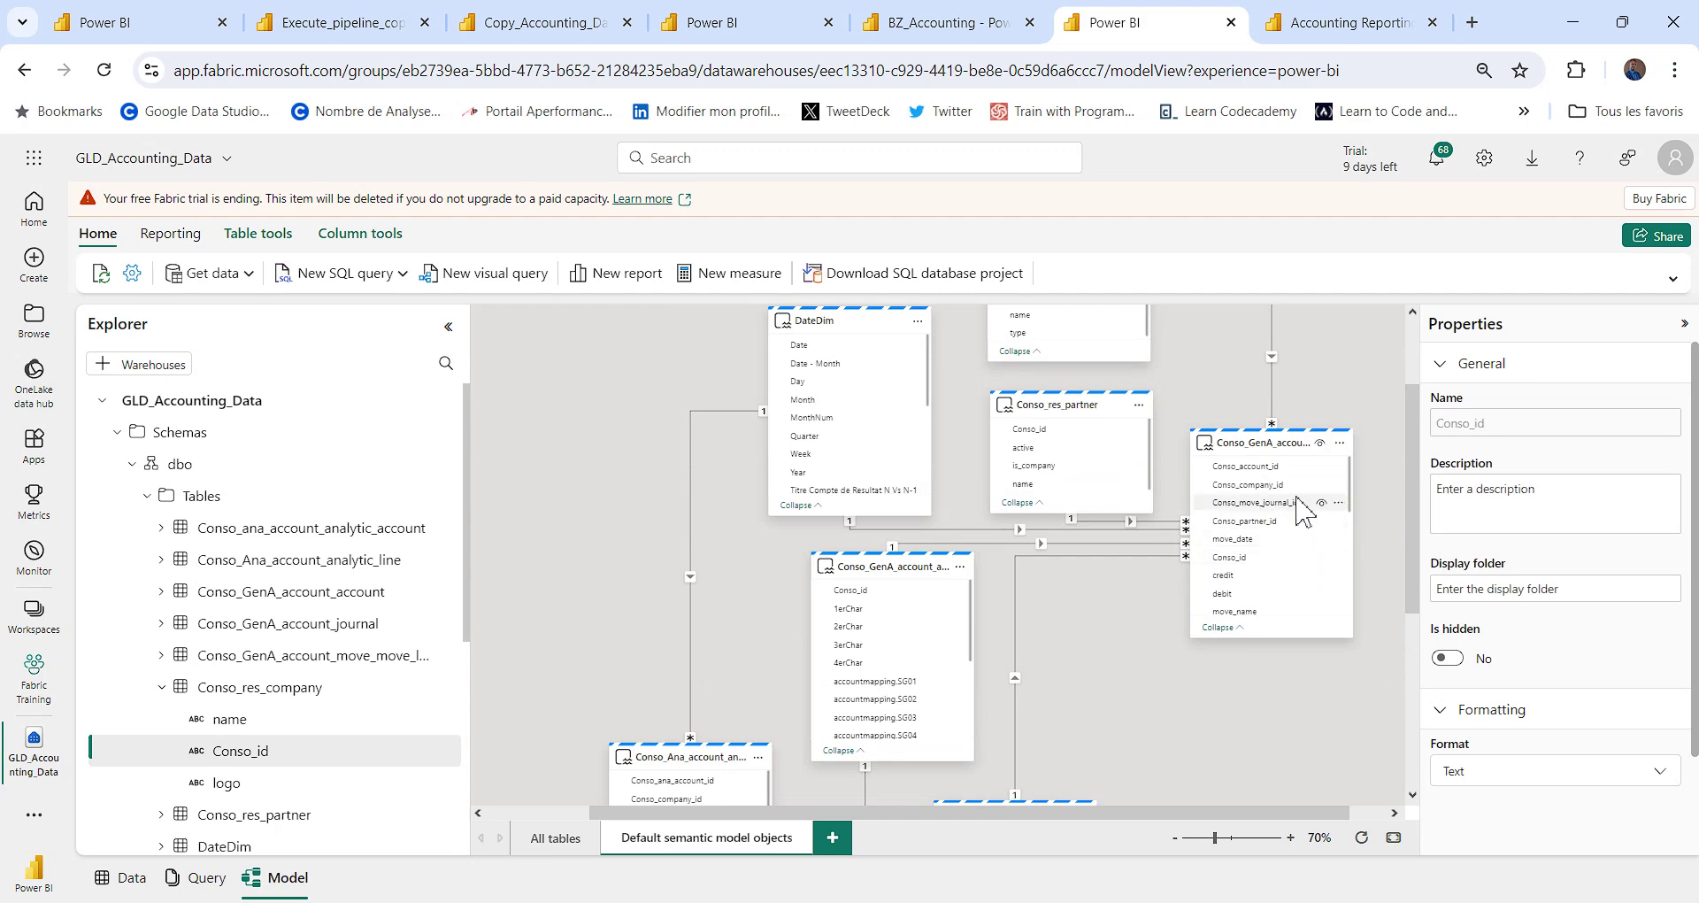
click(1042, 409)
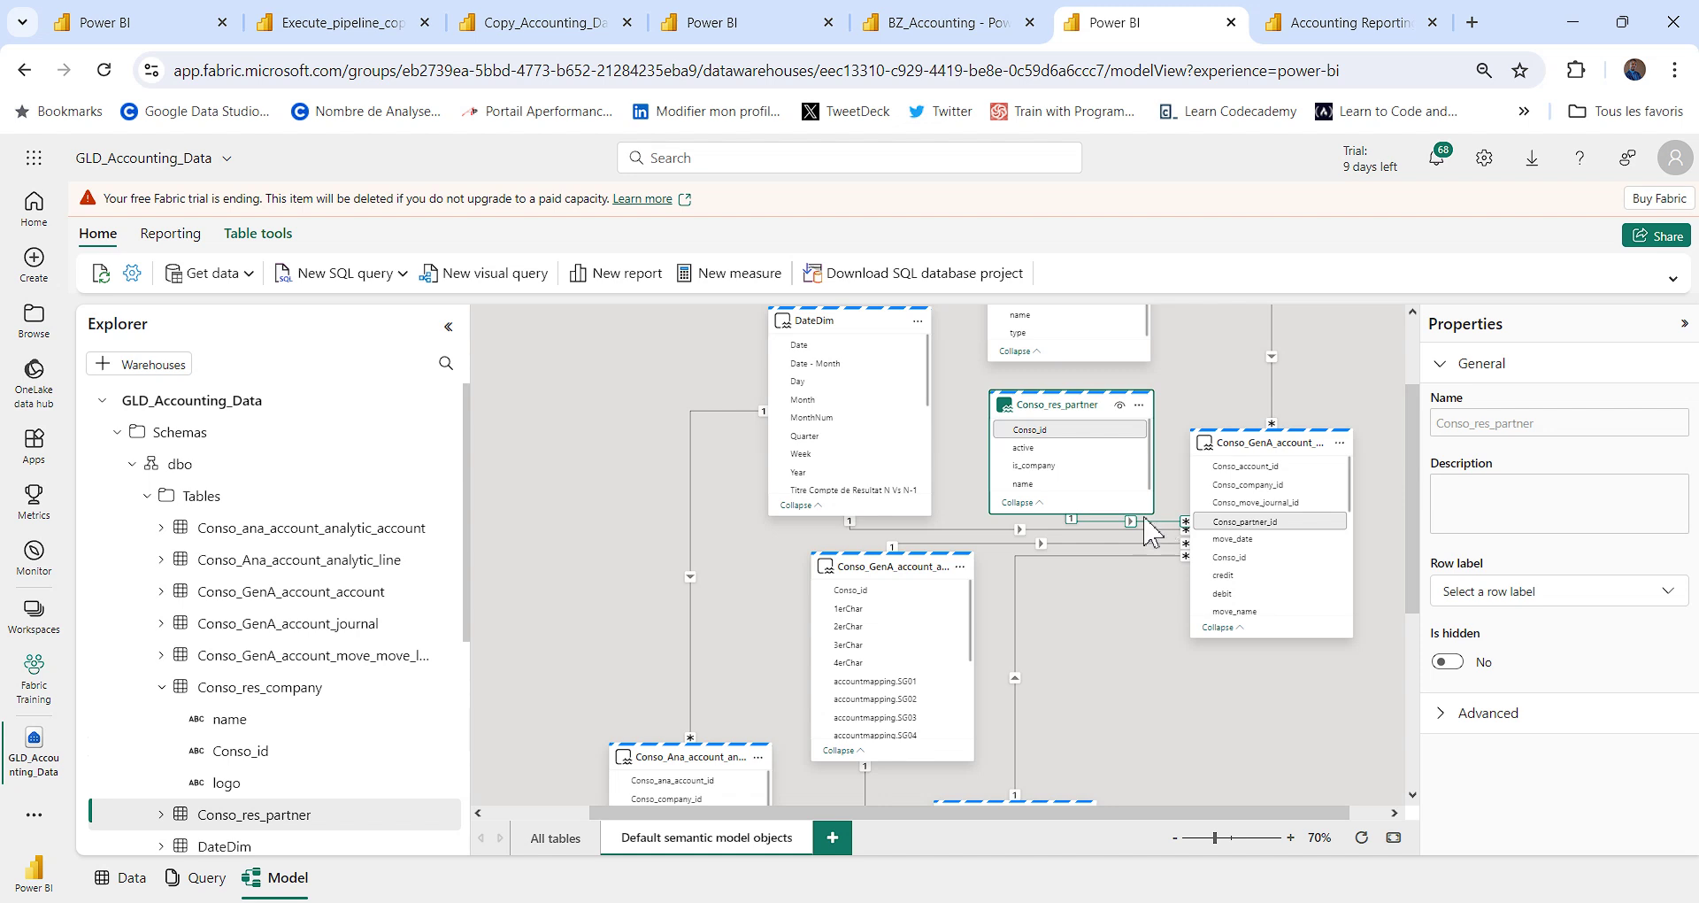
click(1280, 443)
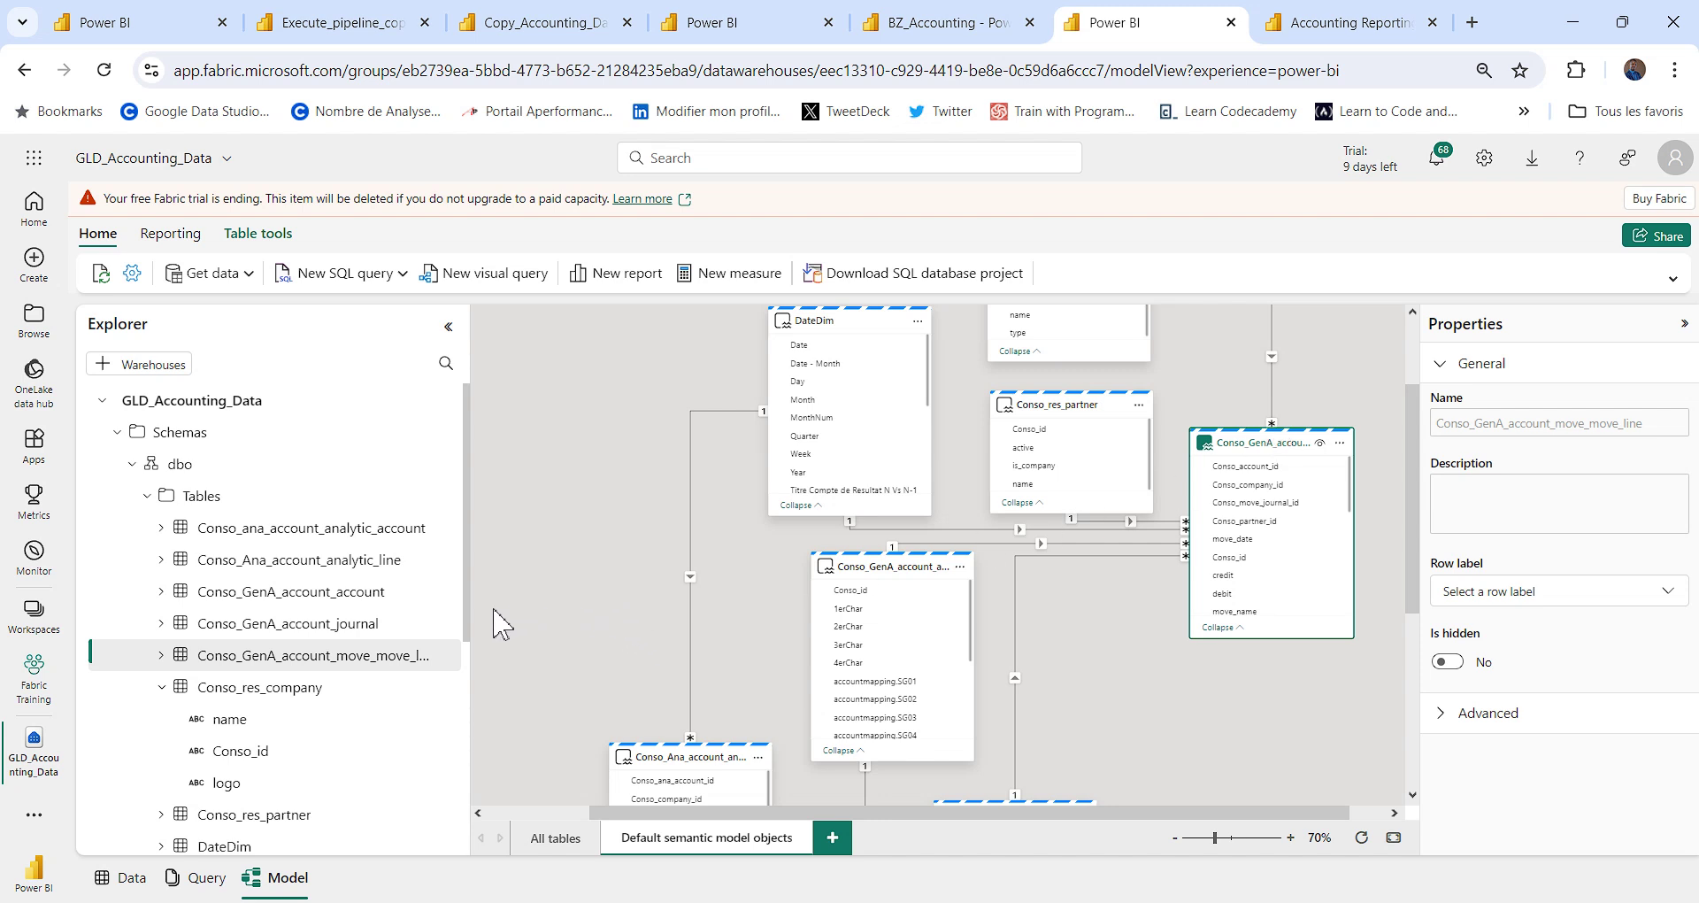
Collapse Conso_res_company in the table tree and expand Conso_GenA_account_move_move_line to list its columns and measures
scroll(382, 535, down, 5)
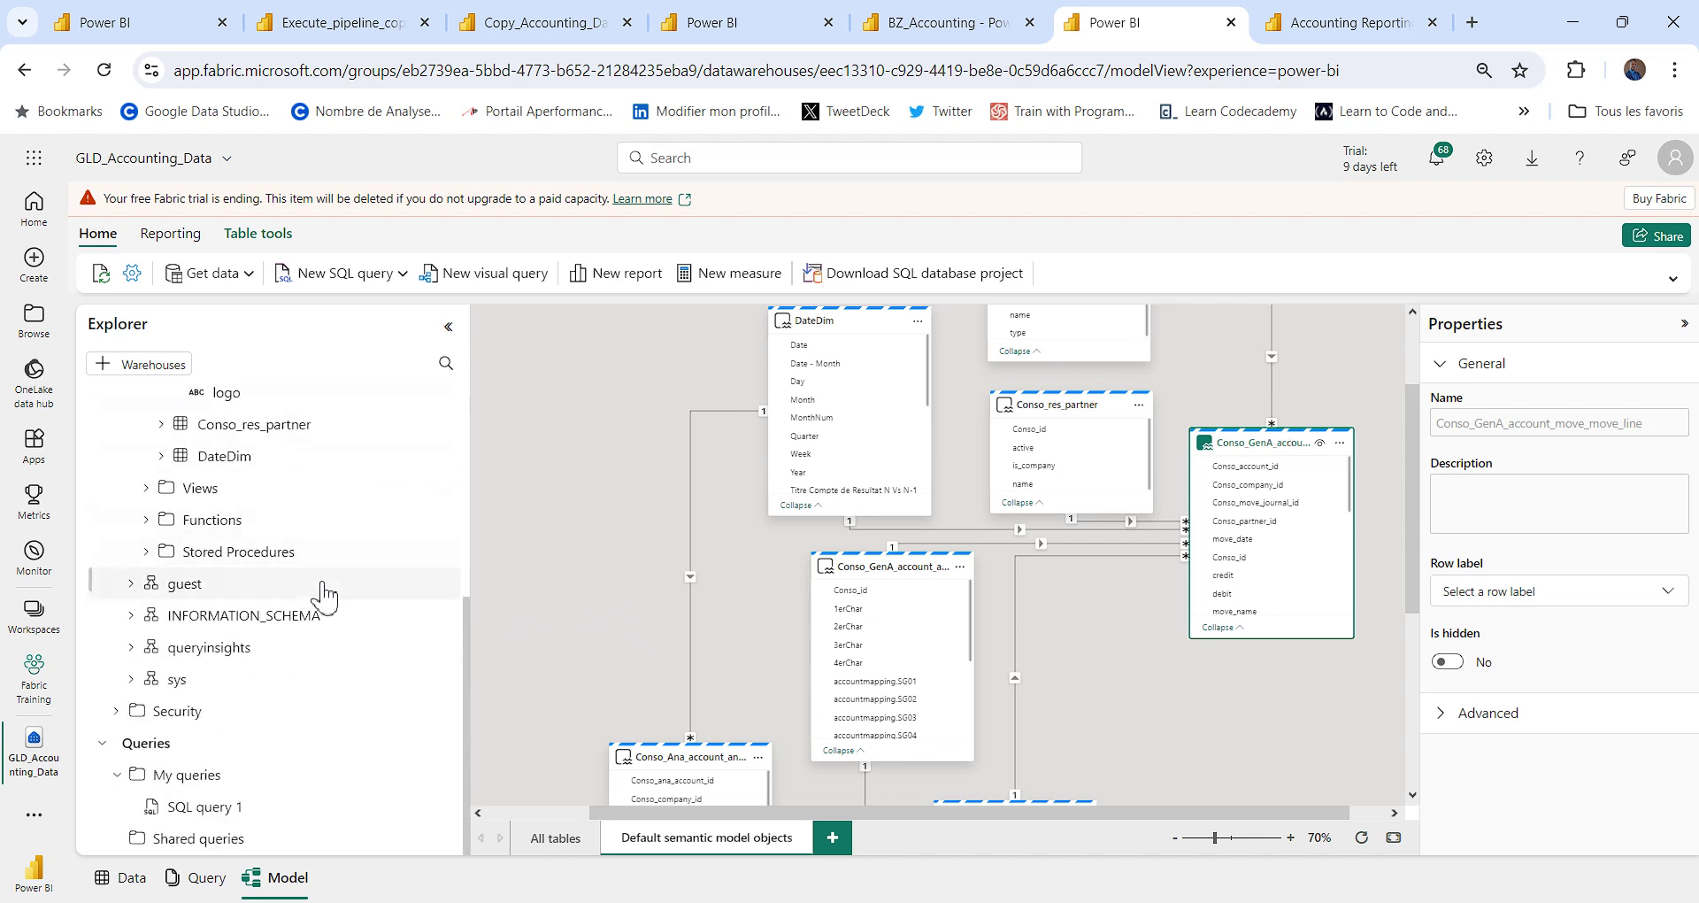
scroll(341, 600, up, 1)
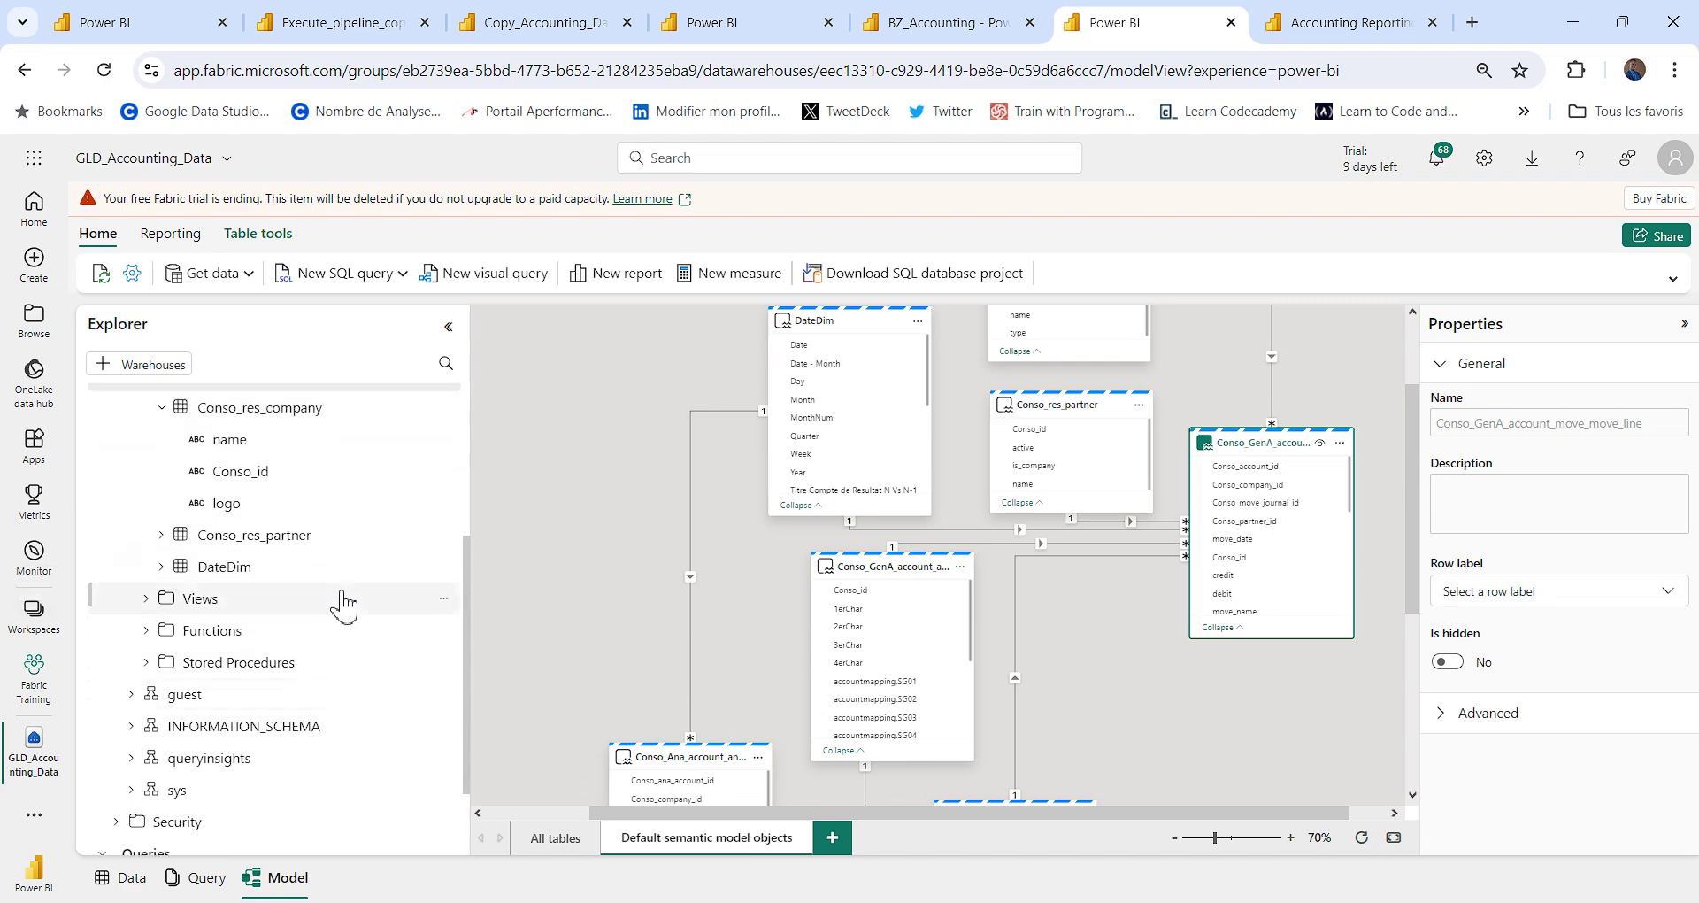
scroll(238, 588, up, 2)
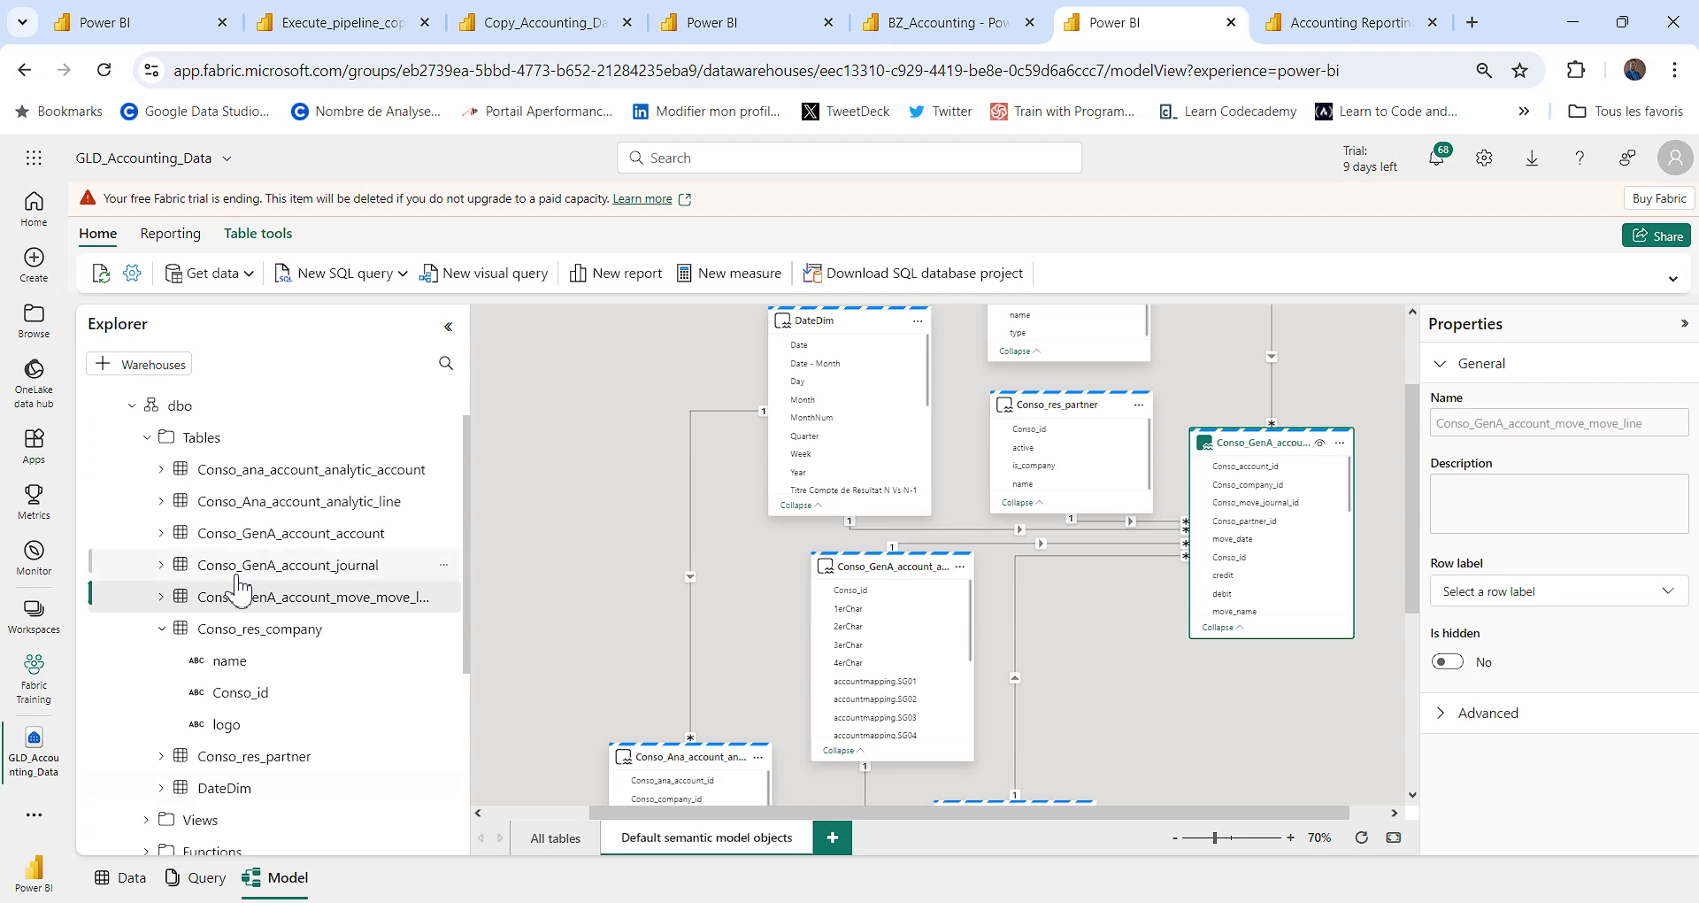
click(164, 629)
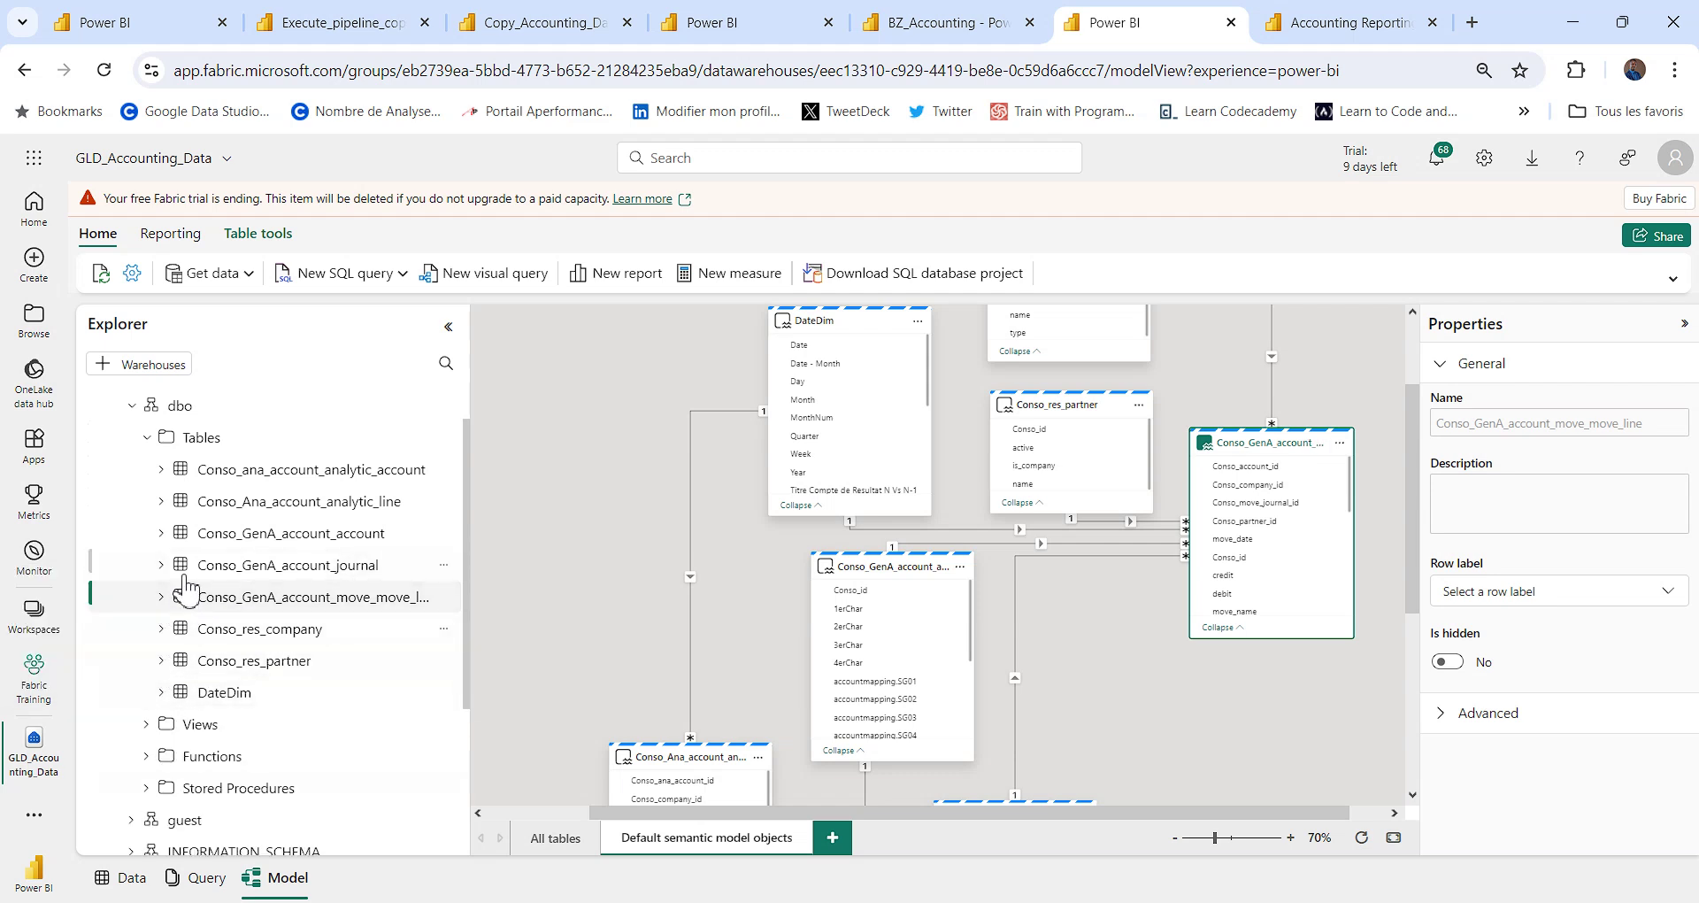
click(184, 602)
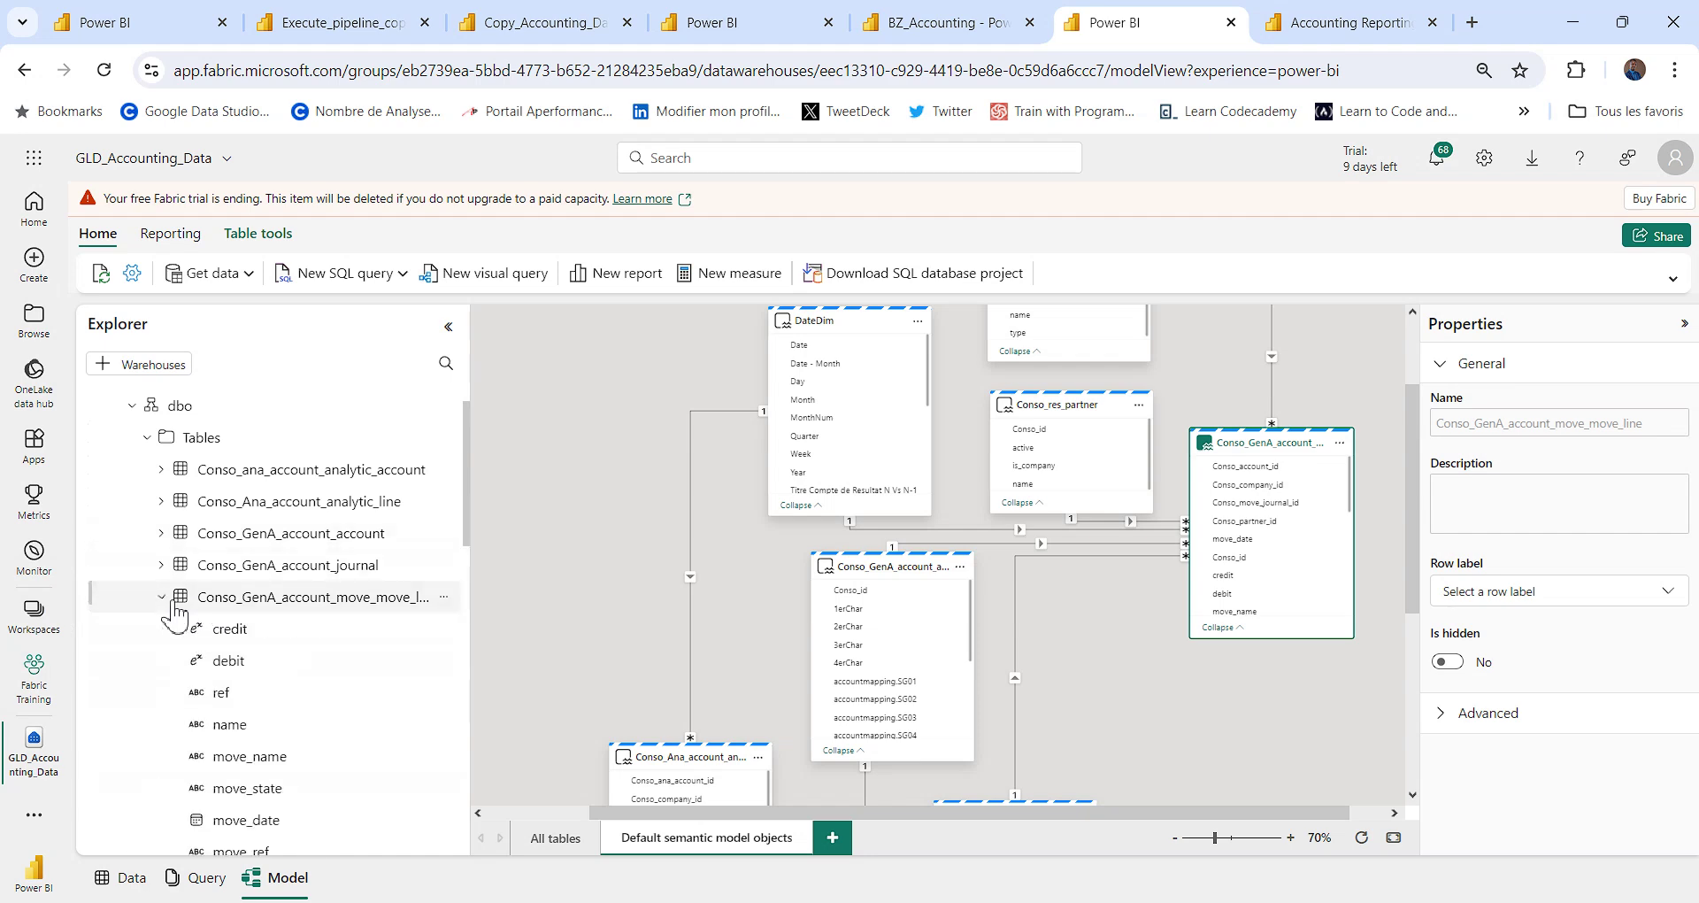
Display the formula of the TotalCharges measure and enlarge the page to 110% for reading
scroll(204, 633, down, 5)
scroll(213, 642, down, 4)
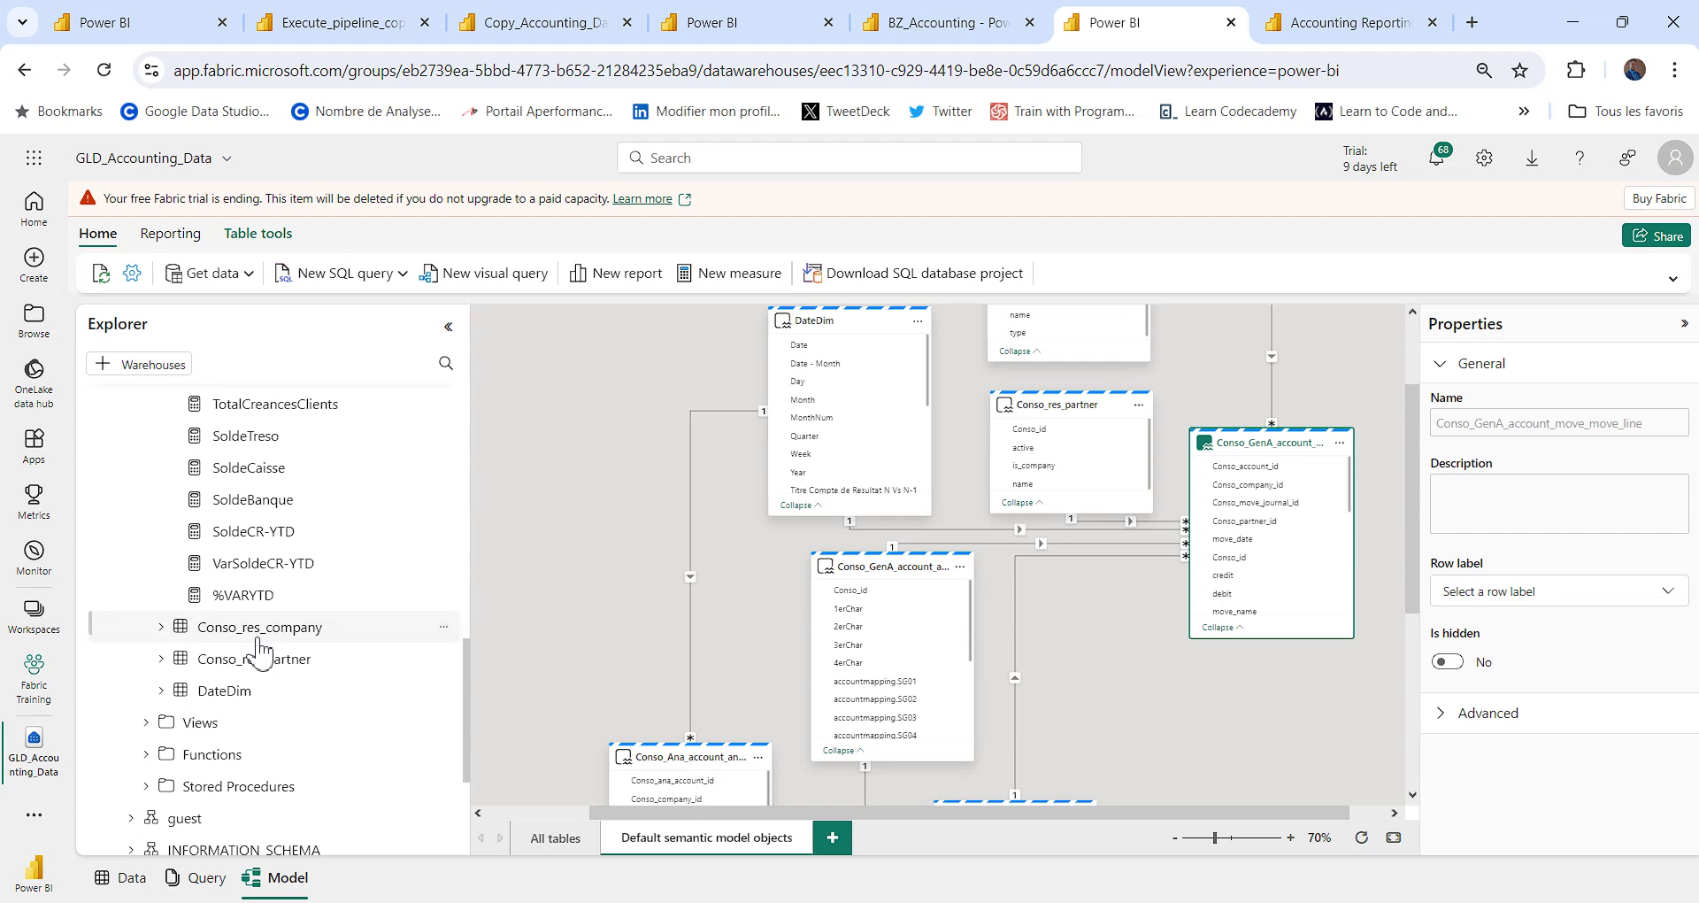
scroll(261, 655, up, 4)
click(270, 613)
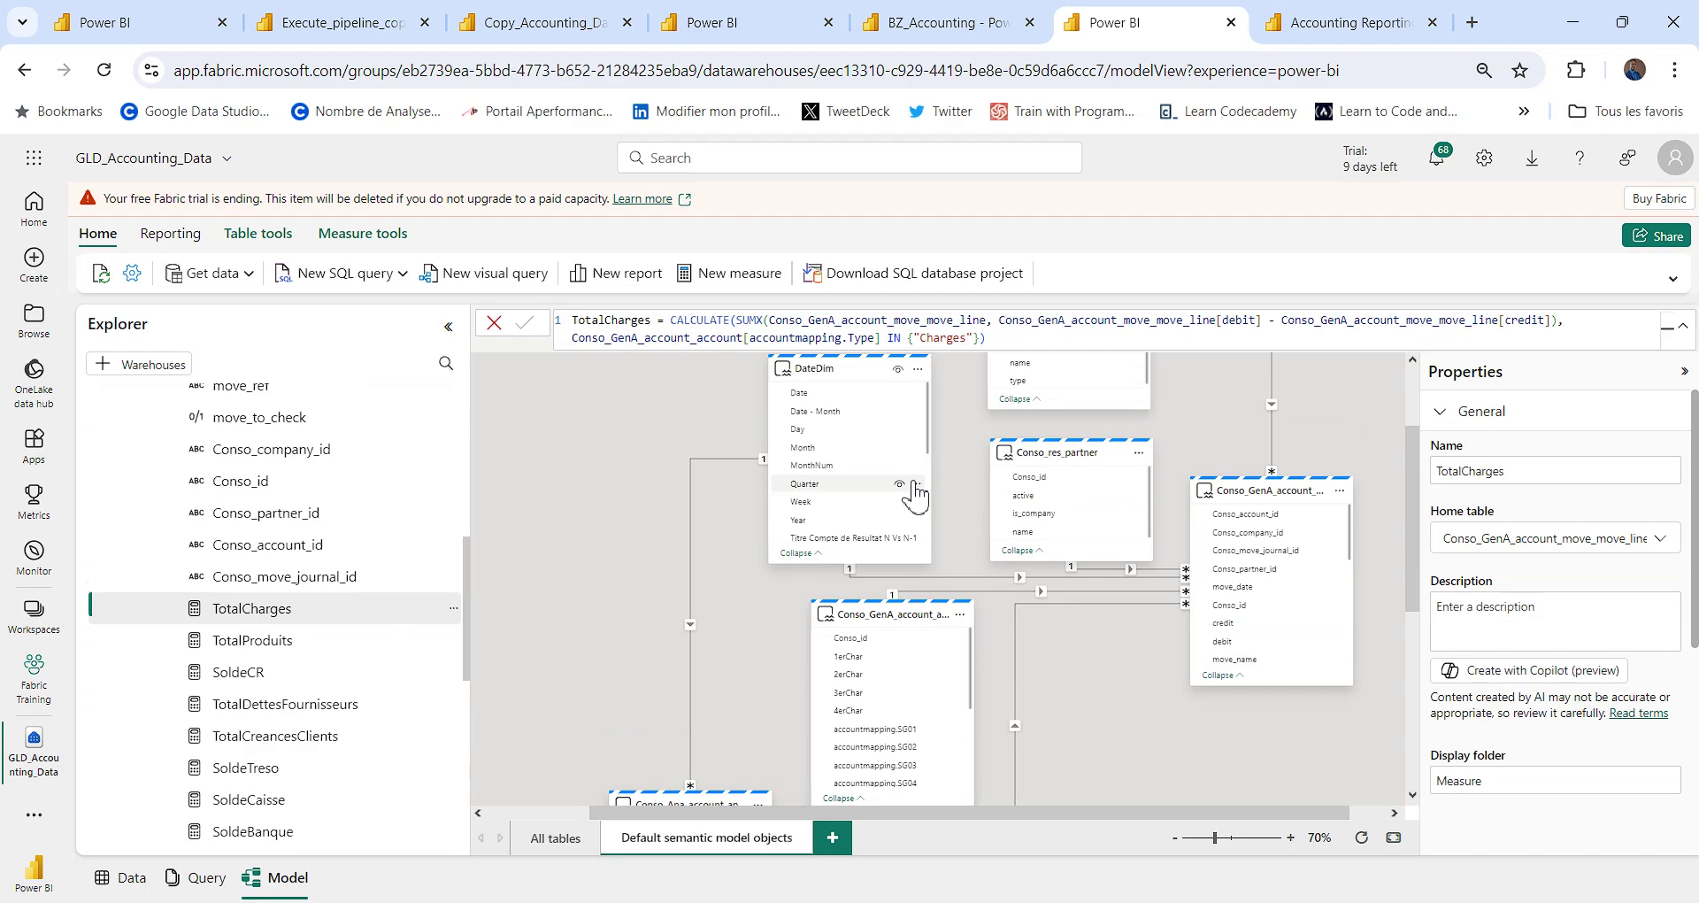
key(ctrl+plus)
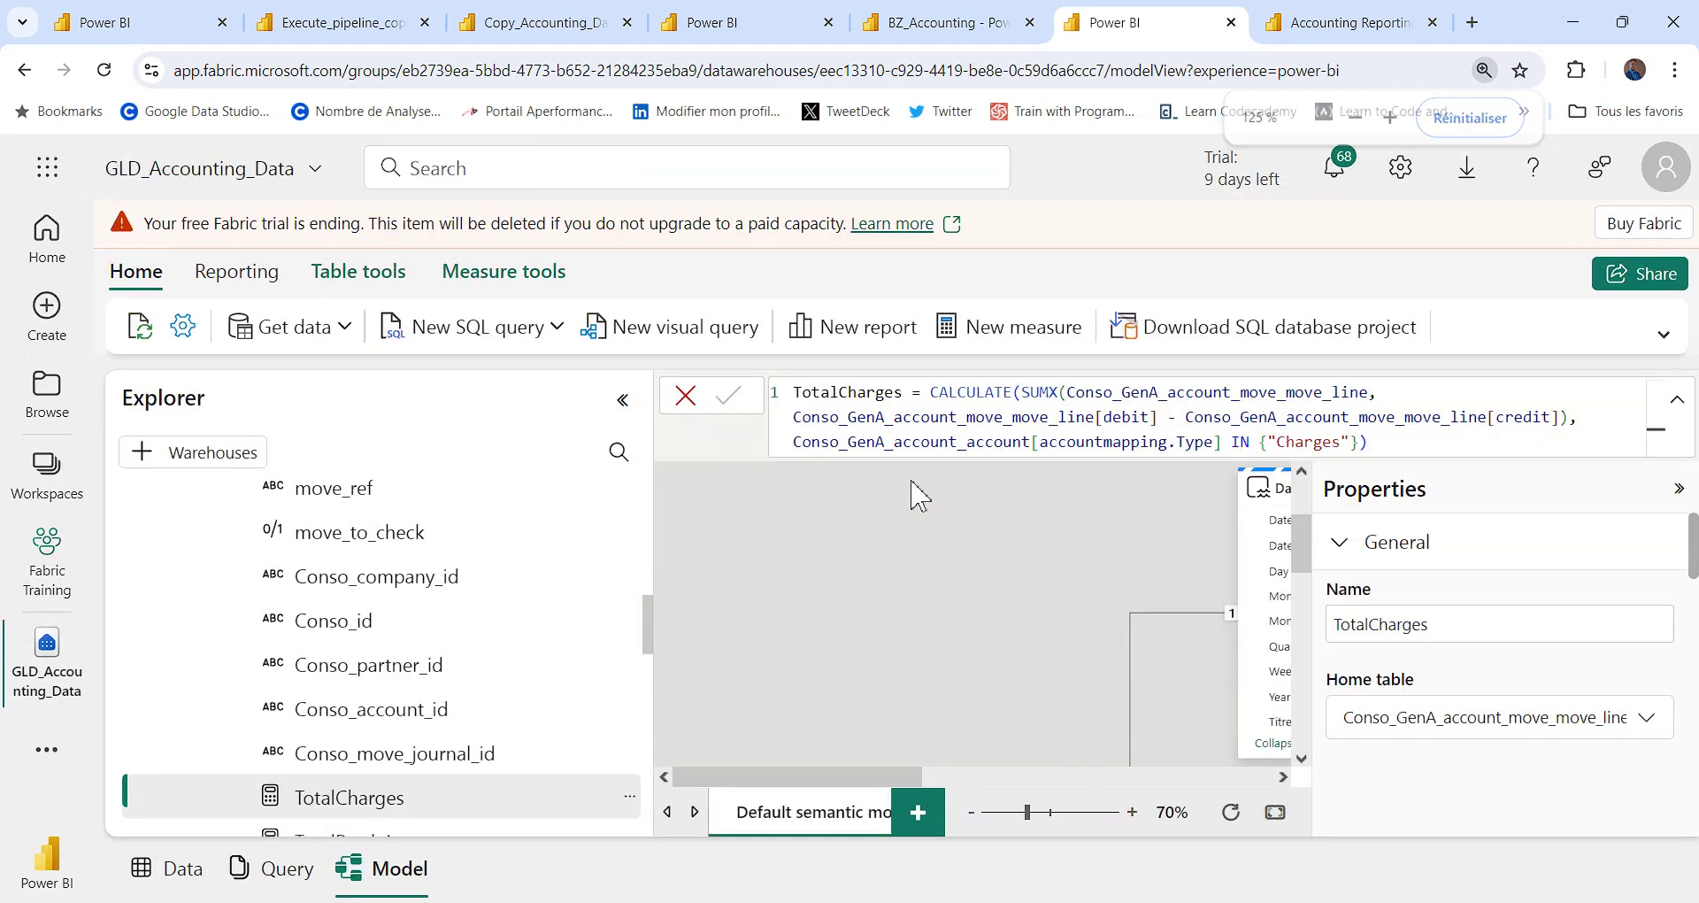
key(ctrl+minus)
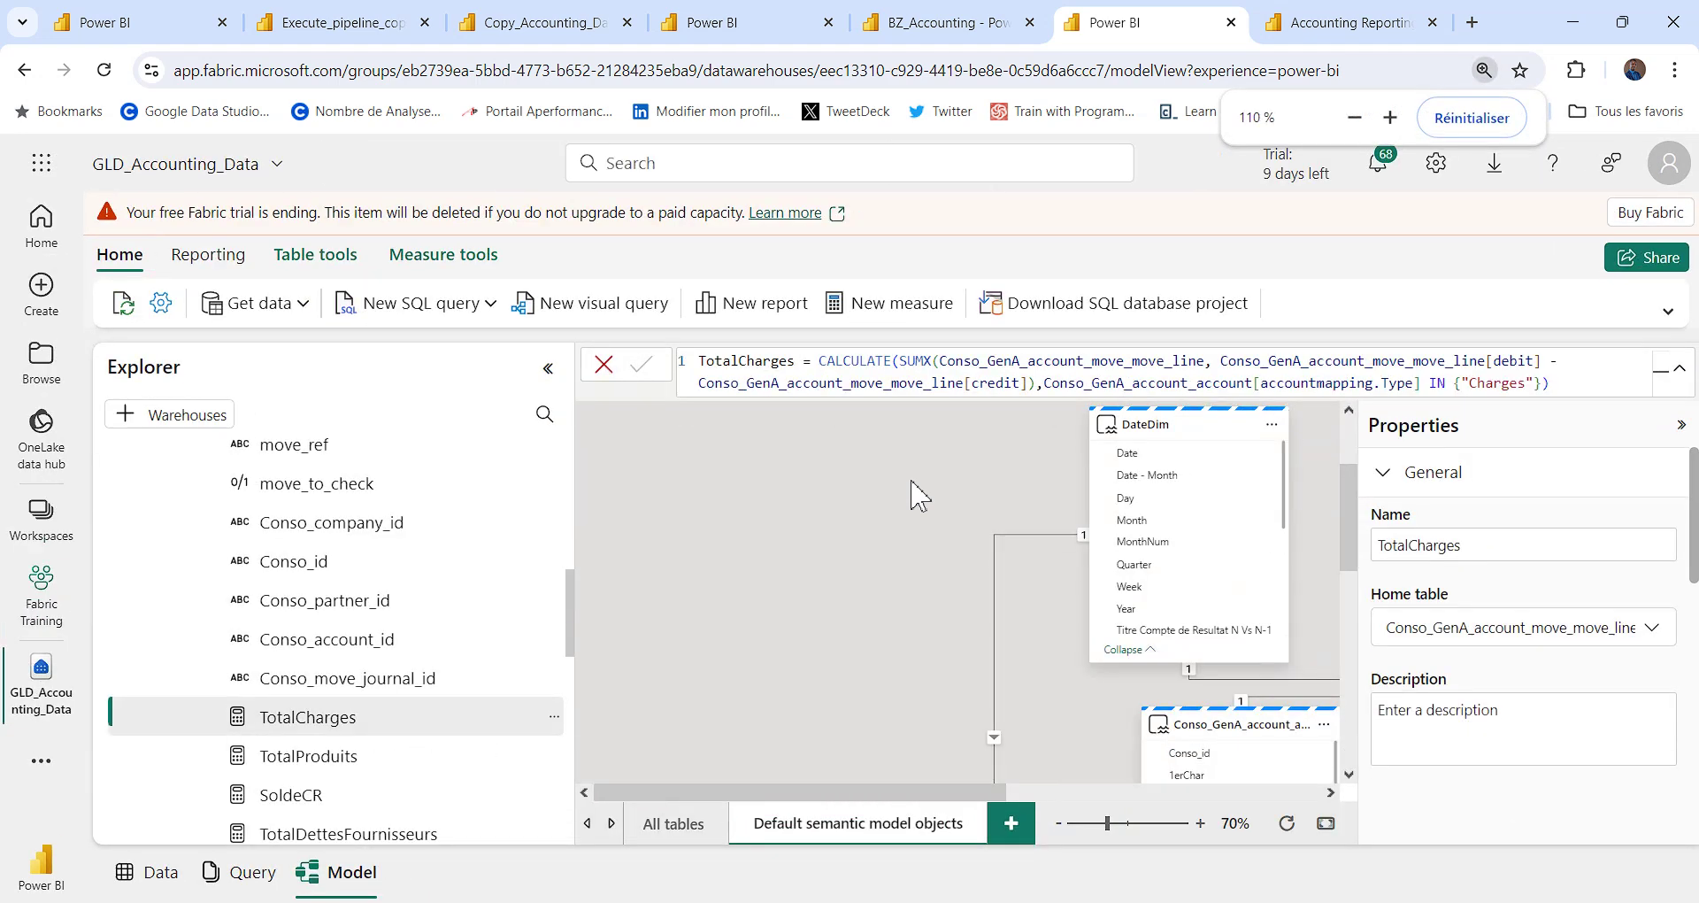
click(301, 718)
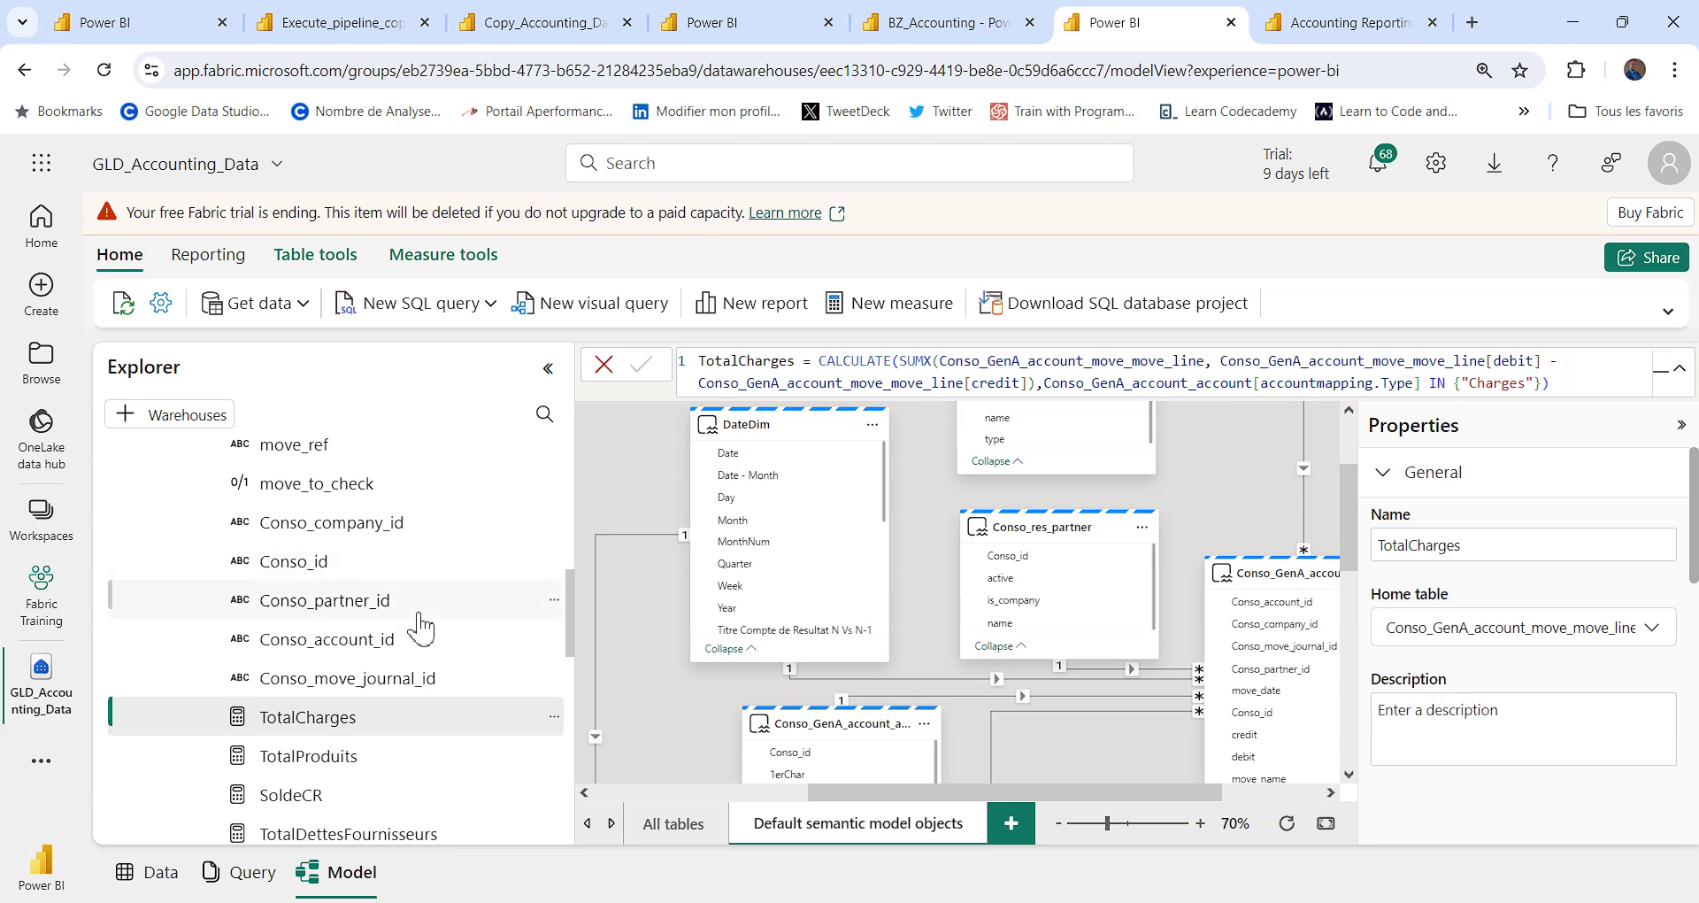
Review the formulas of the TotalProduits, SoldeCR, TotalDettesFournisseurs and TotalCreancesClients measures one after another
scroll(385, 718, down, 1)
click(355, 657)
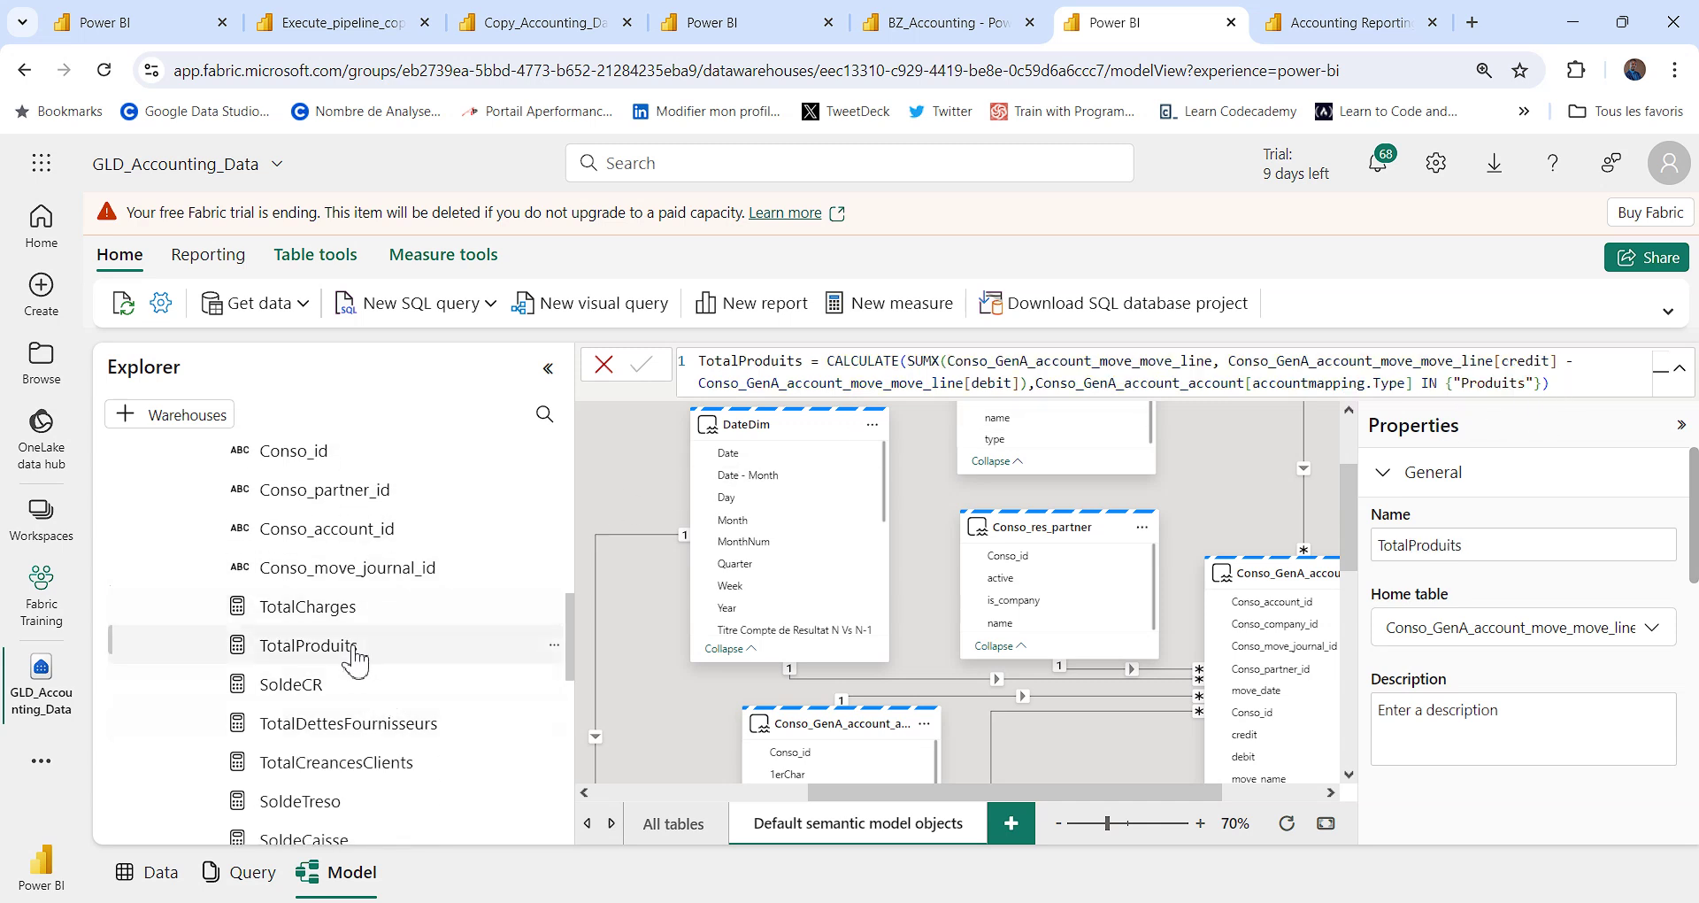
click(337, 690)
click(332, 735)
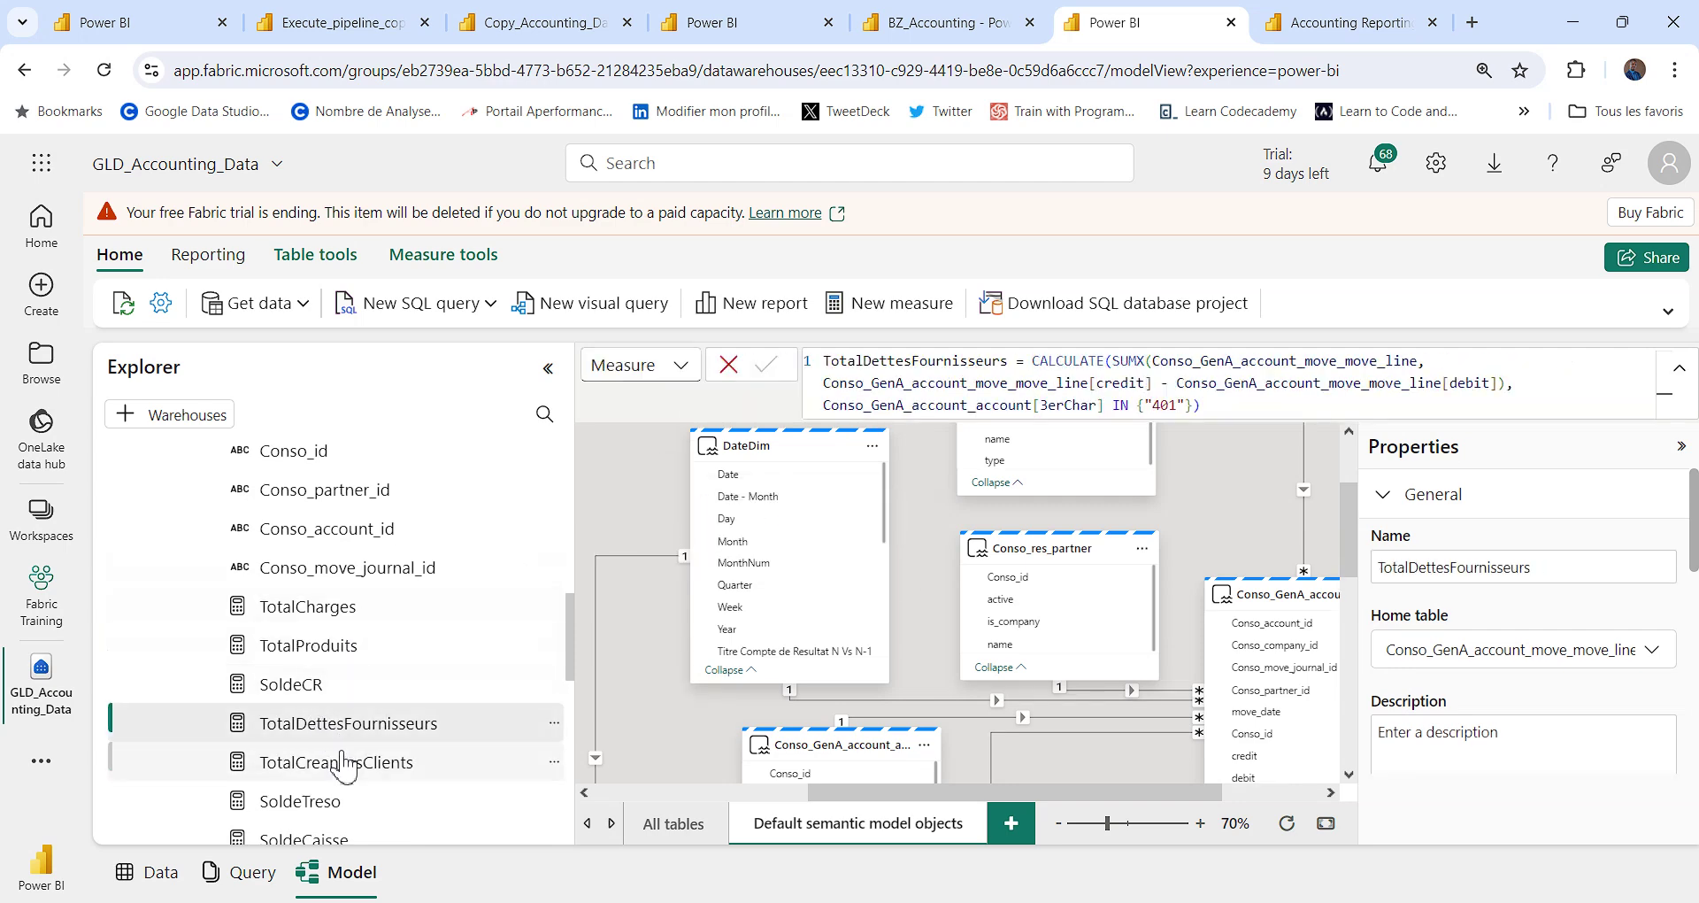
click(343, 763)
Review the formulas of the SoldeTreso, SoldeCaisse and SoldeBanque measures, and reduce the page zoom again
scroll(340, 761, down, 1)
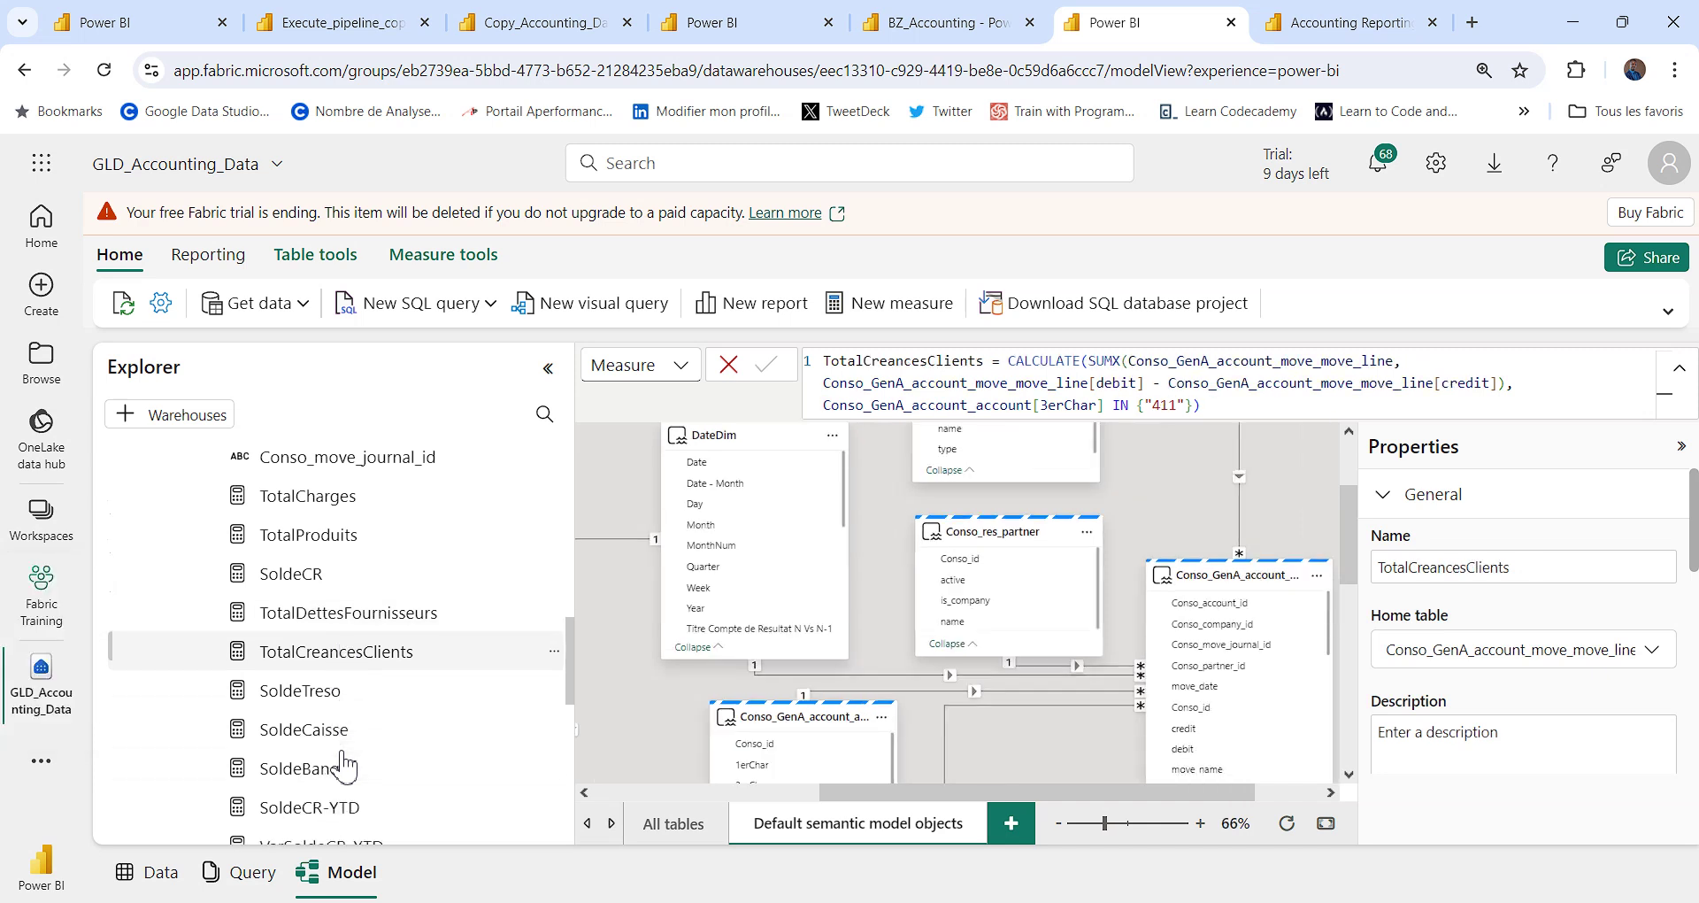
click(328, 704)
click(330, 744)
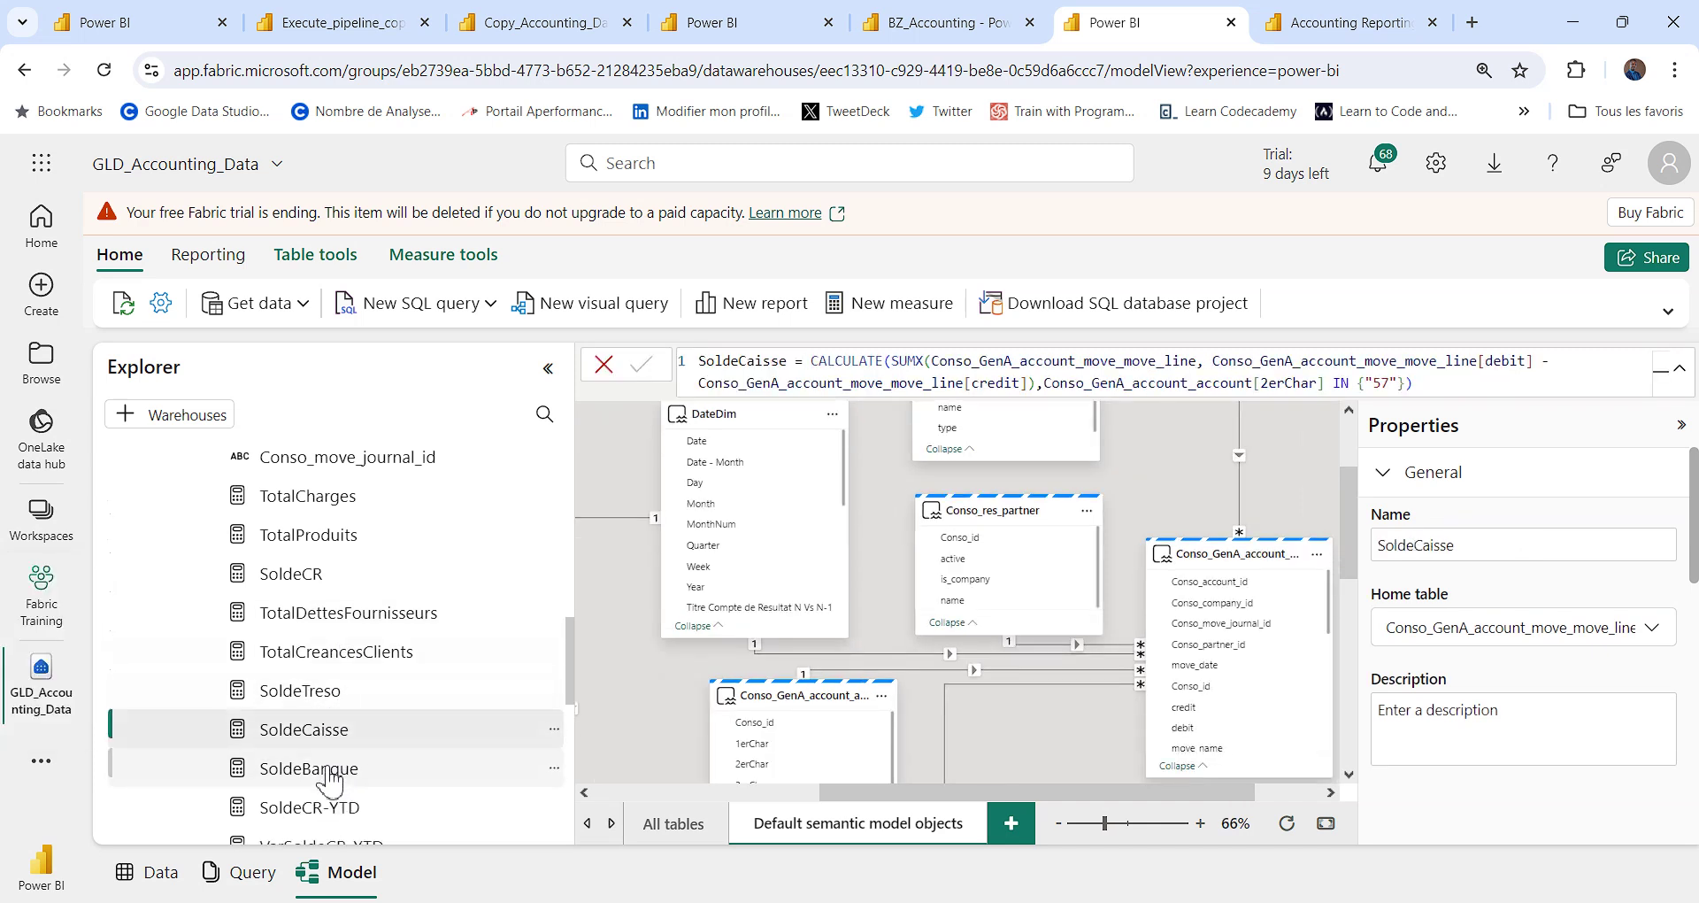
click(330, 775)
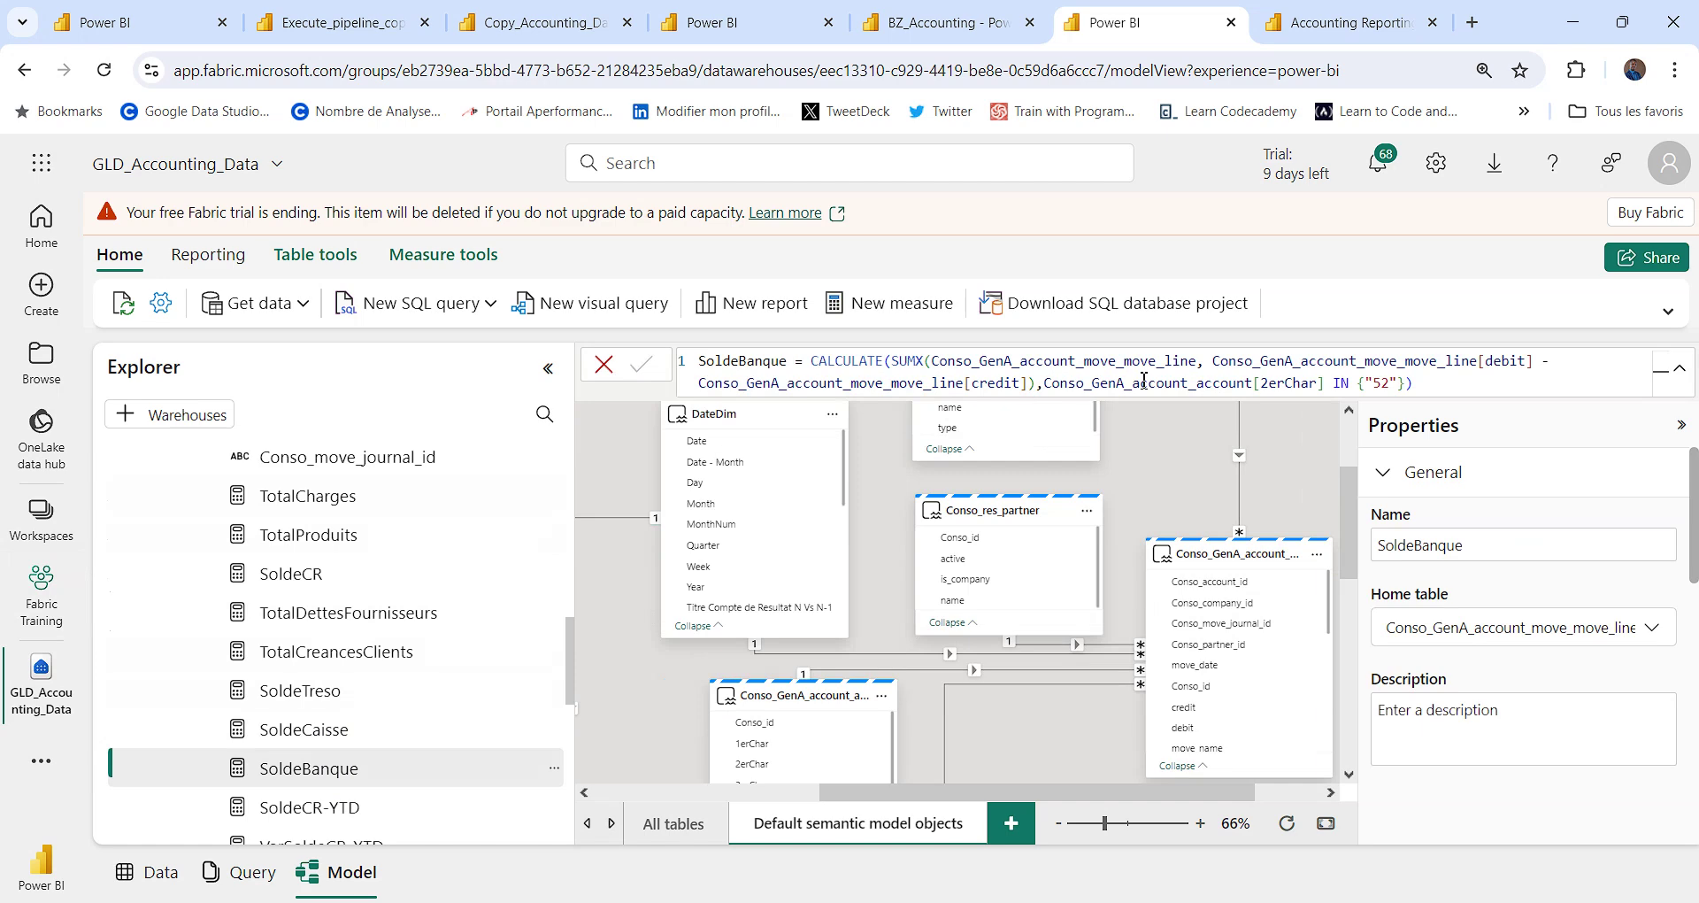
key(ctrl+minus)
key(ctrl+minus)
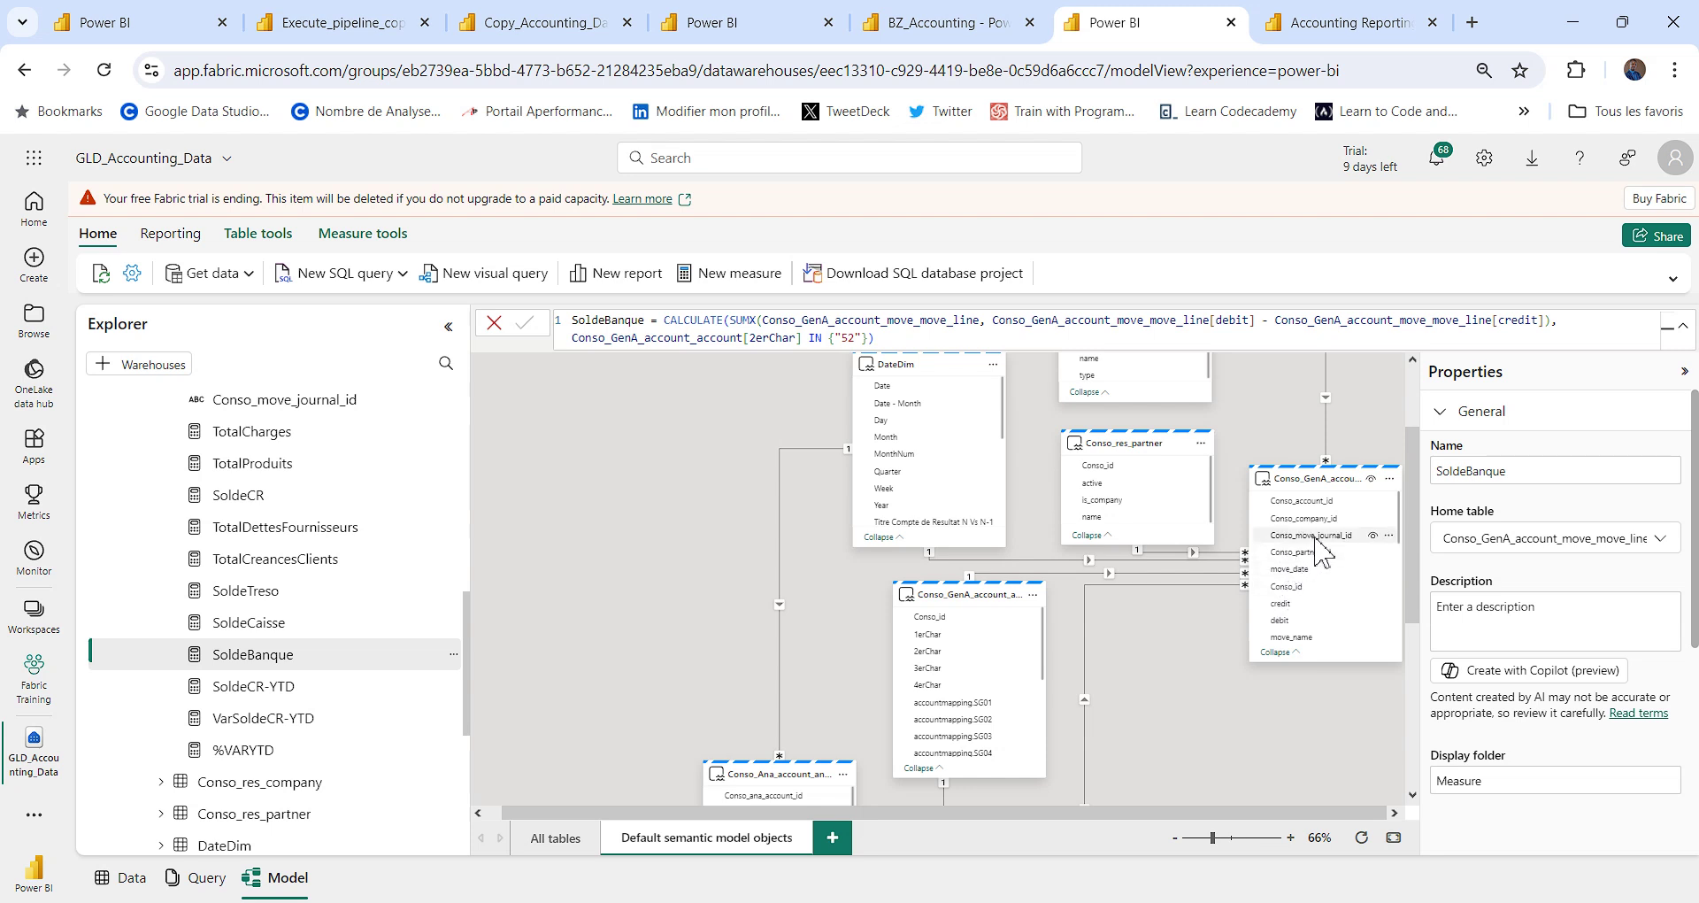
Preview the rows of the Conso_GenA_account_move_move_line table in the data view and look through its columns and measures
scroll(316, 491, up, 6)
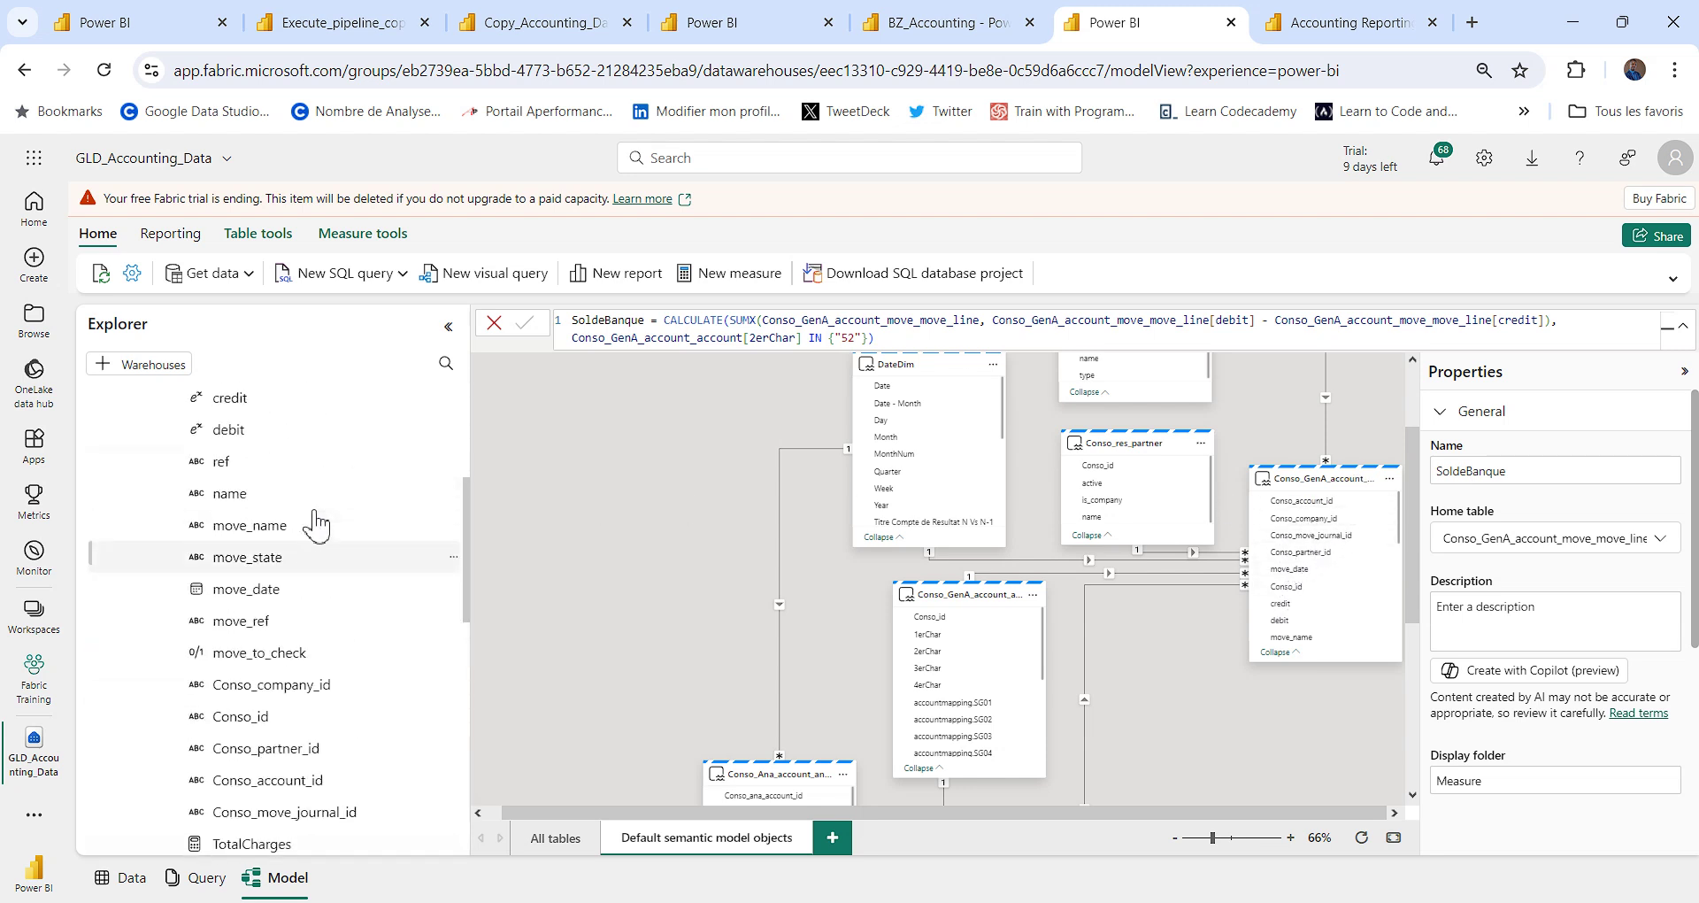
click(316, 541)
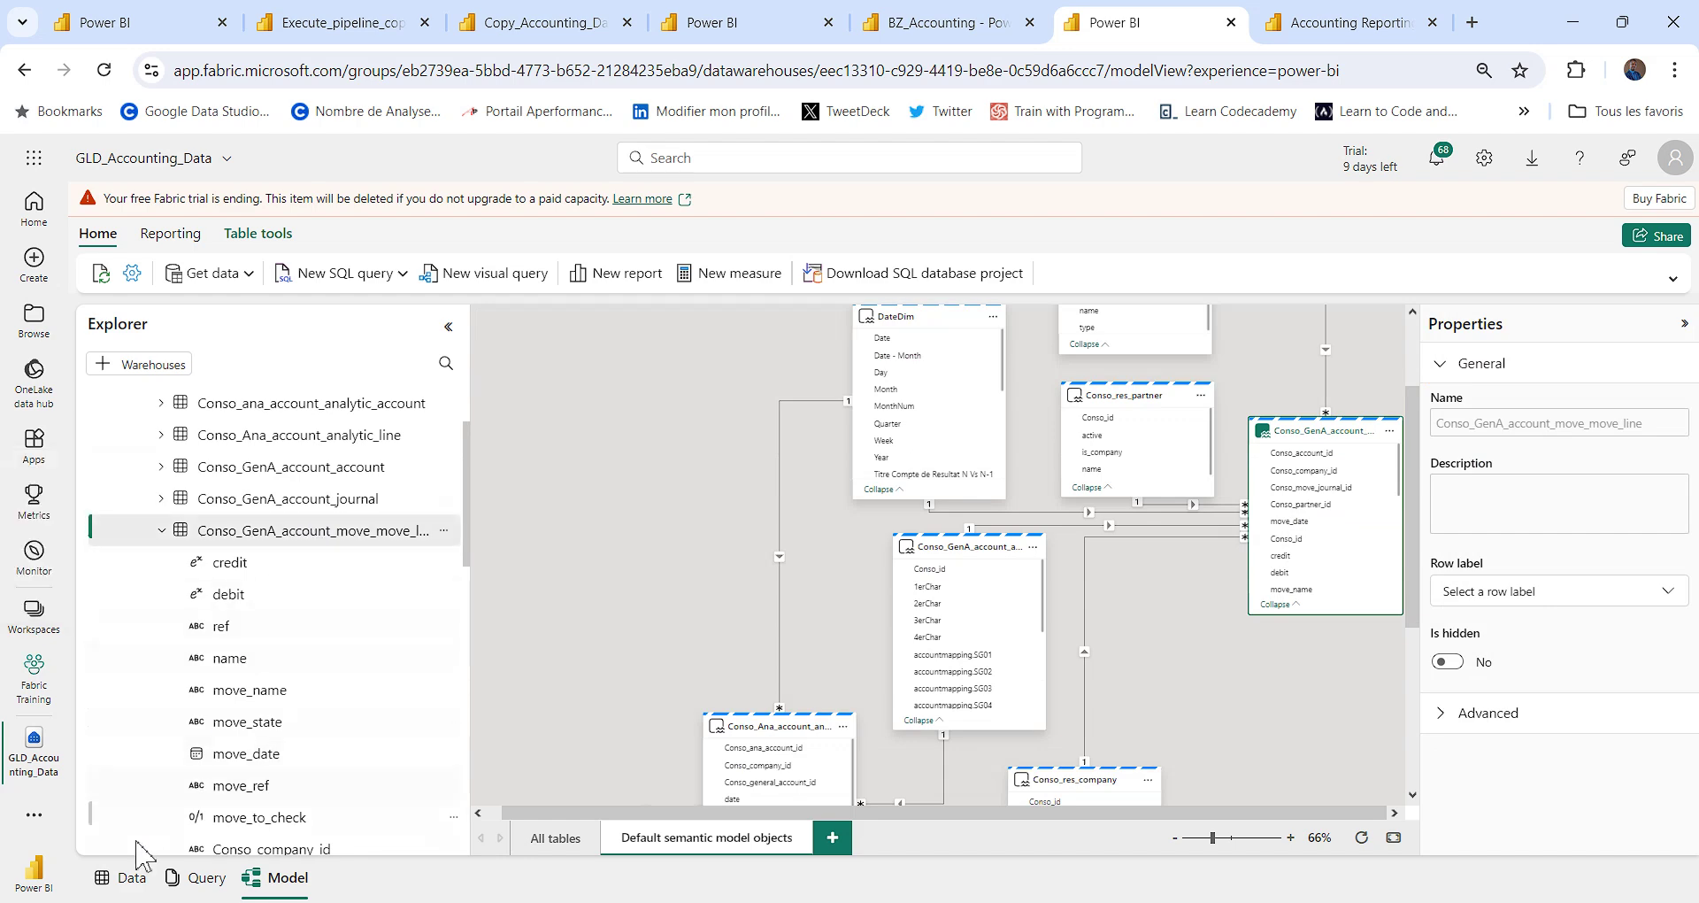
click(129, 877)
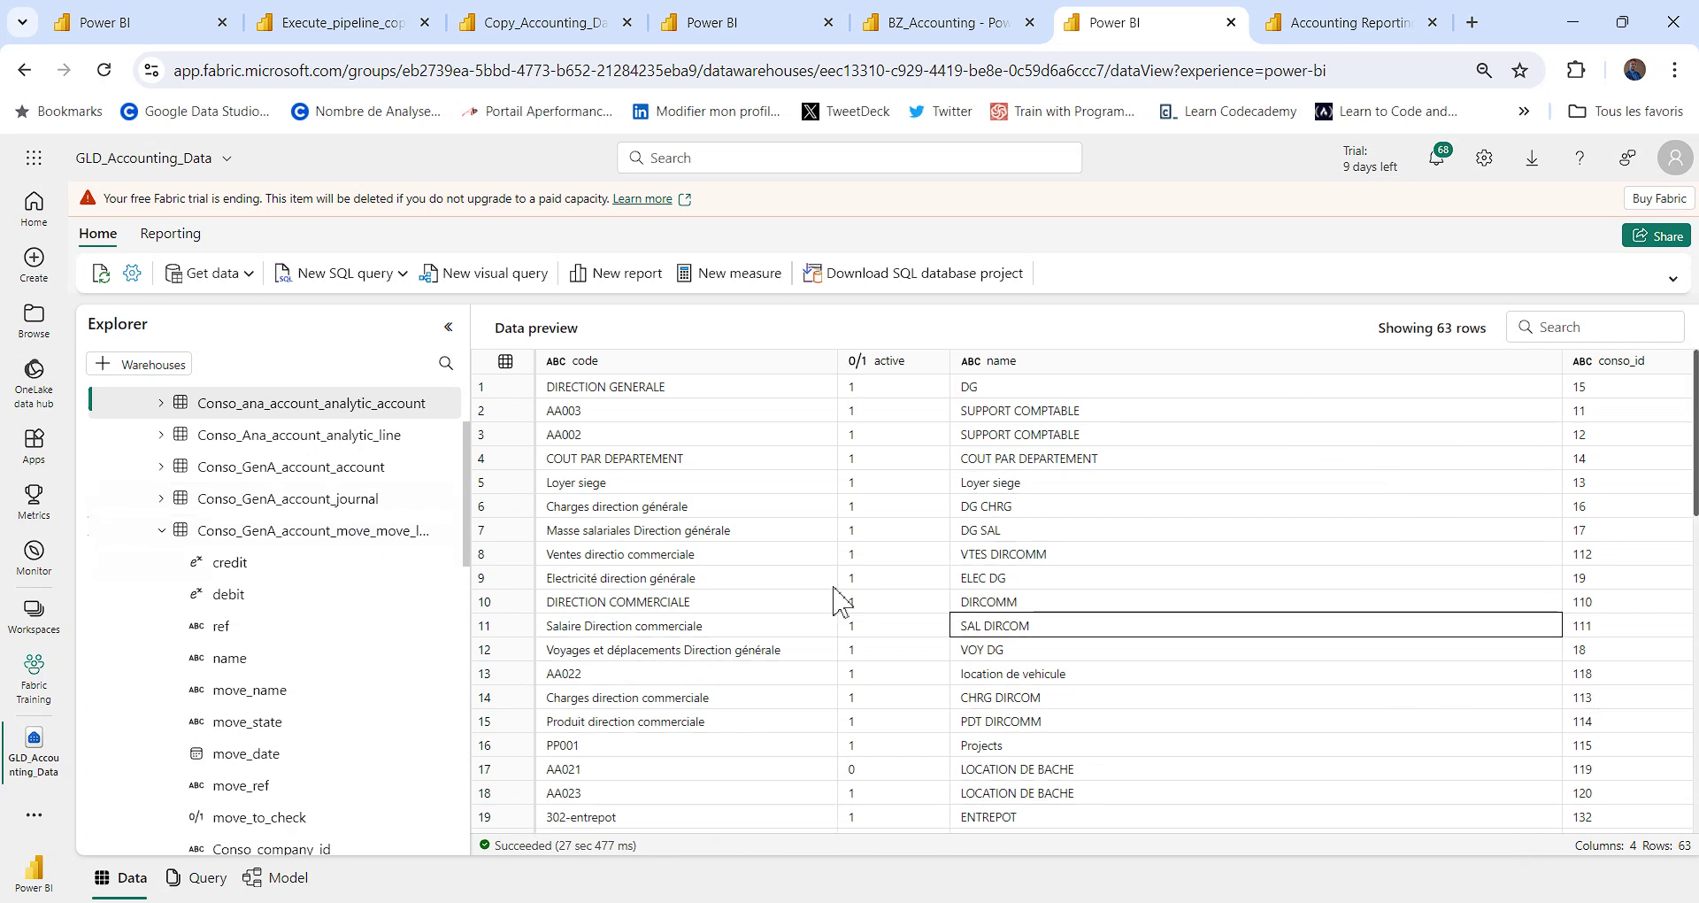
click(367, 546)
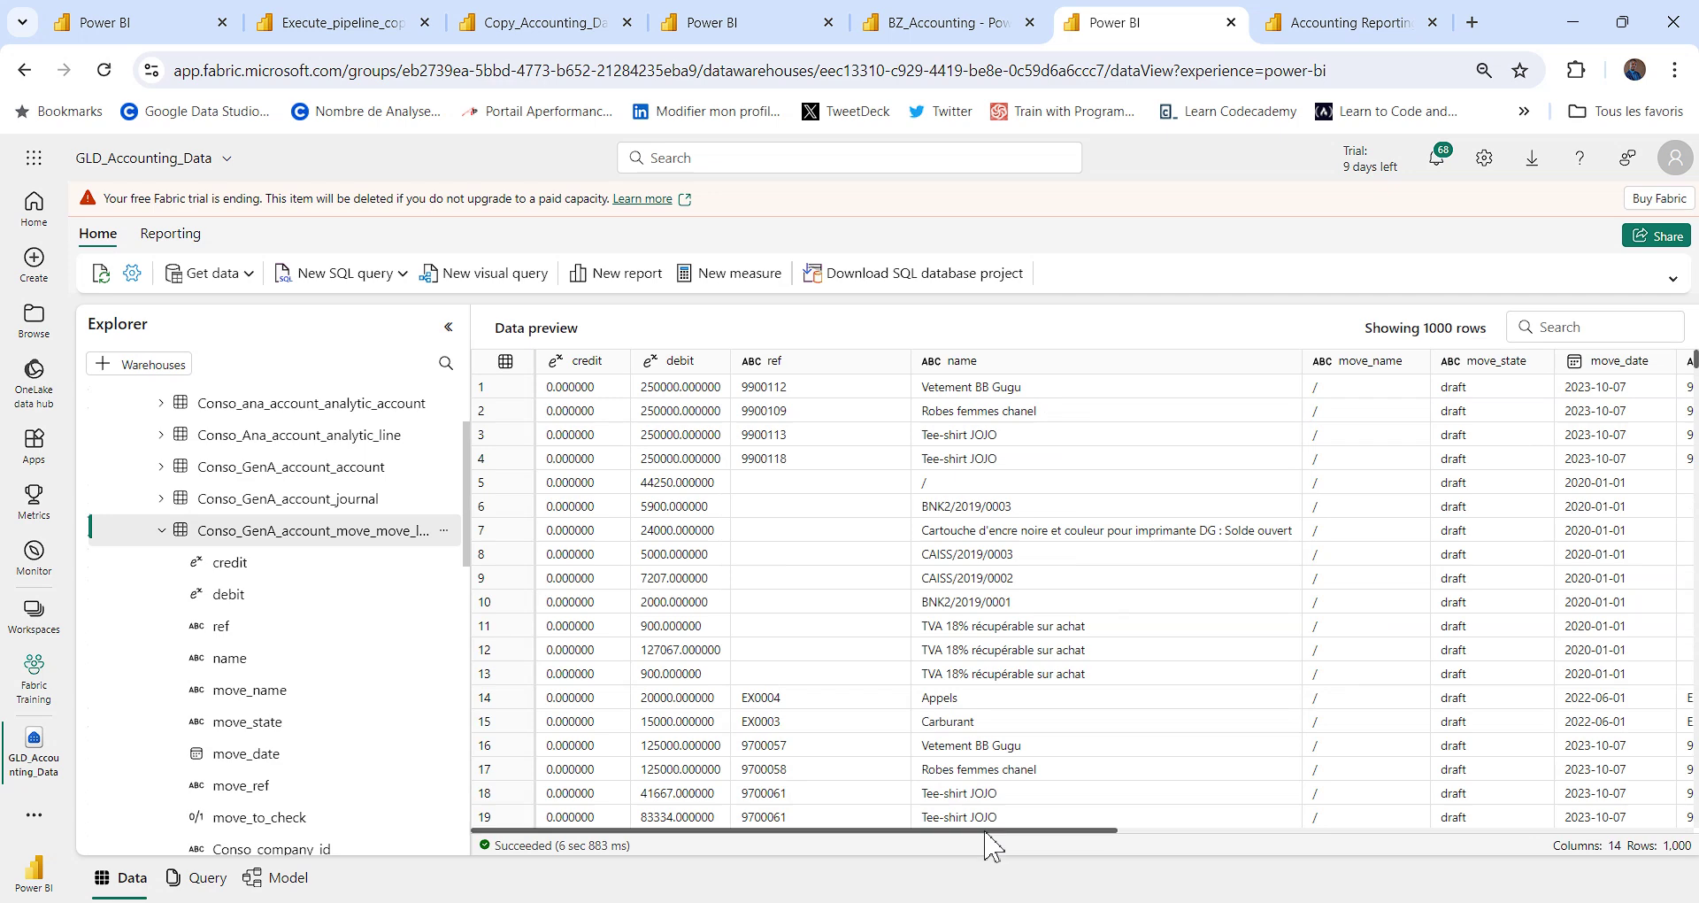
mouse_move(850, 898)
drag(956, 834, 808, 820)
scroll(274, 498, down, 5)
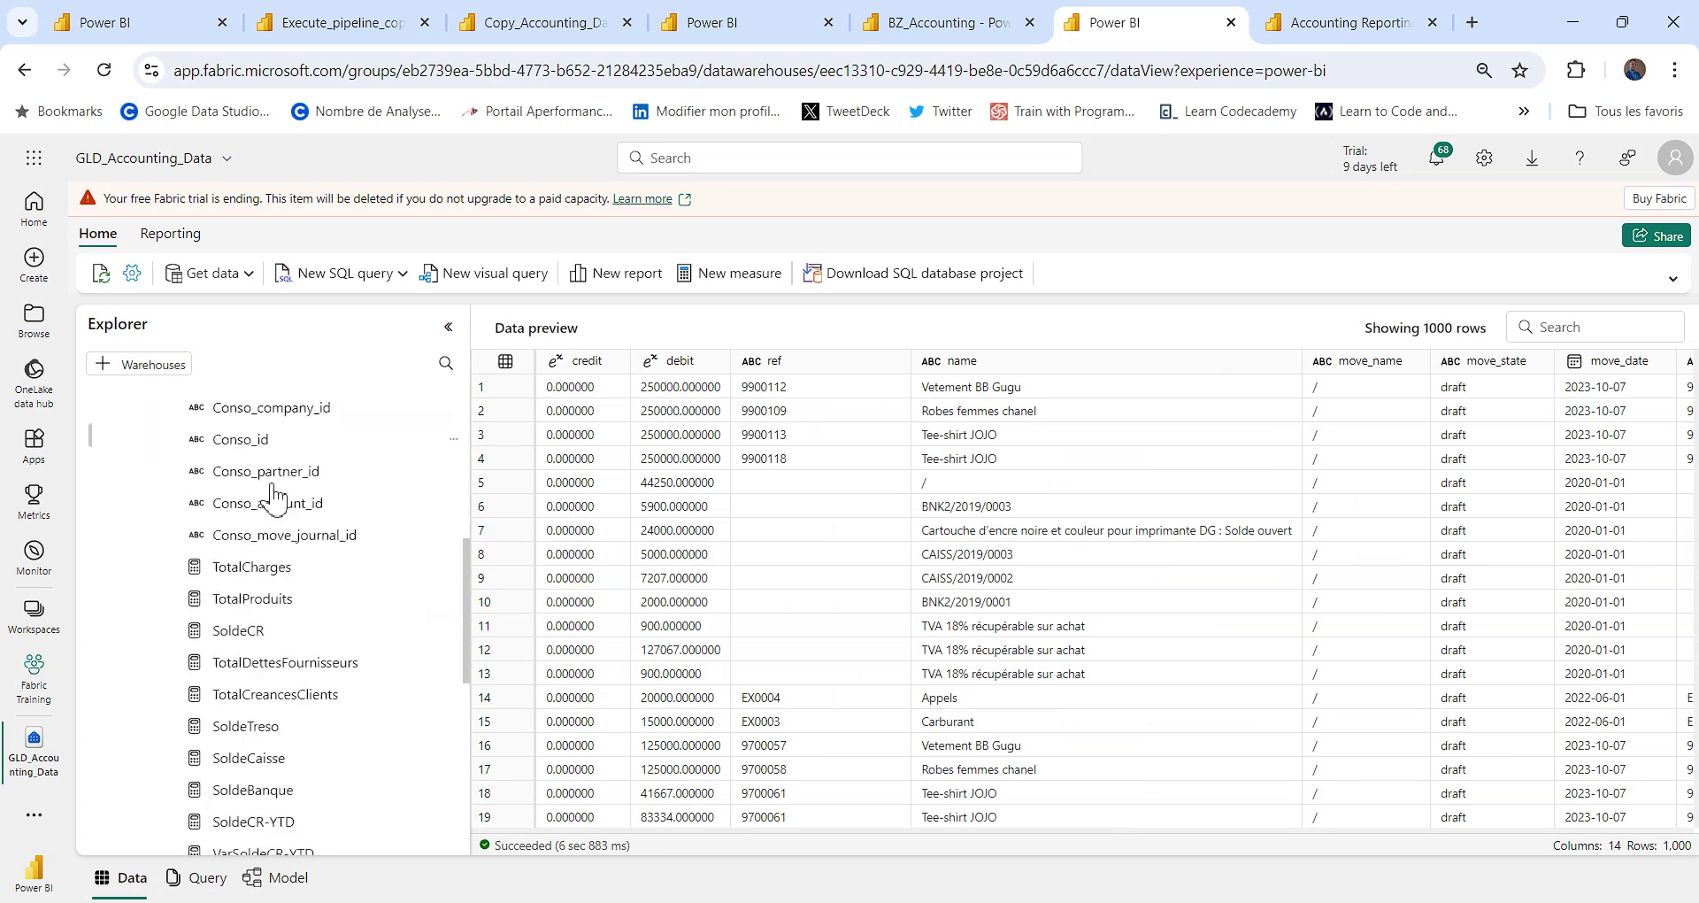
Look through the measures from TotalCharges to %VARYTD and the table list in the warehouse's dbo schema
scroll(274, 498, down, 4)
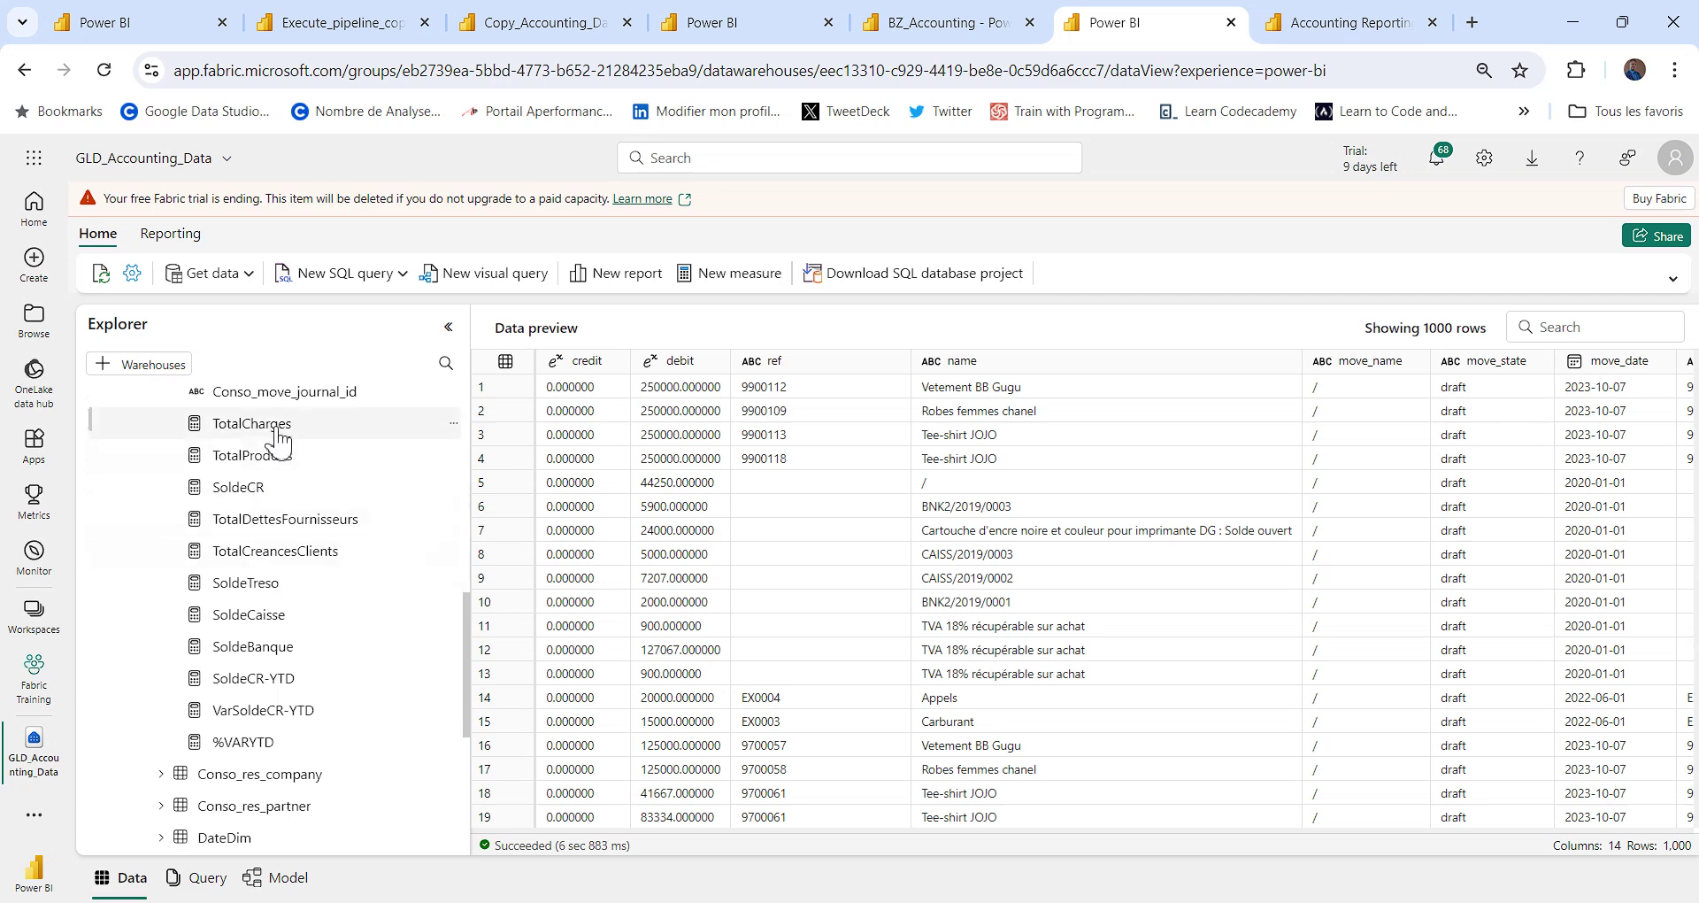
scroll(297, 476, up, 6)
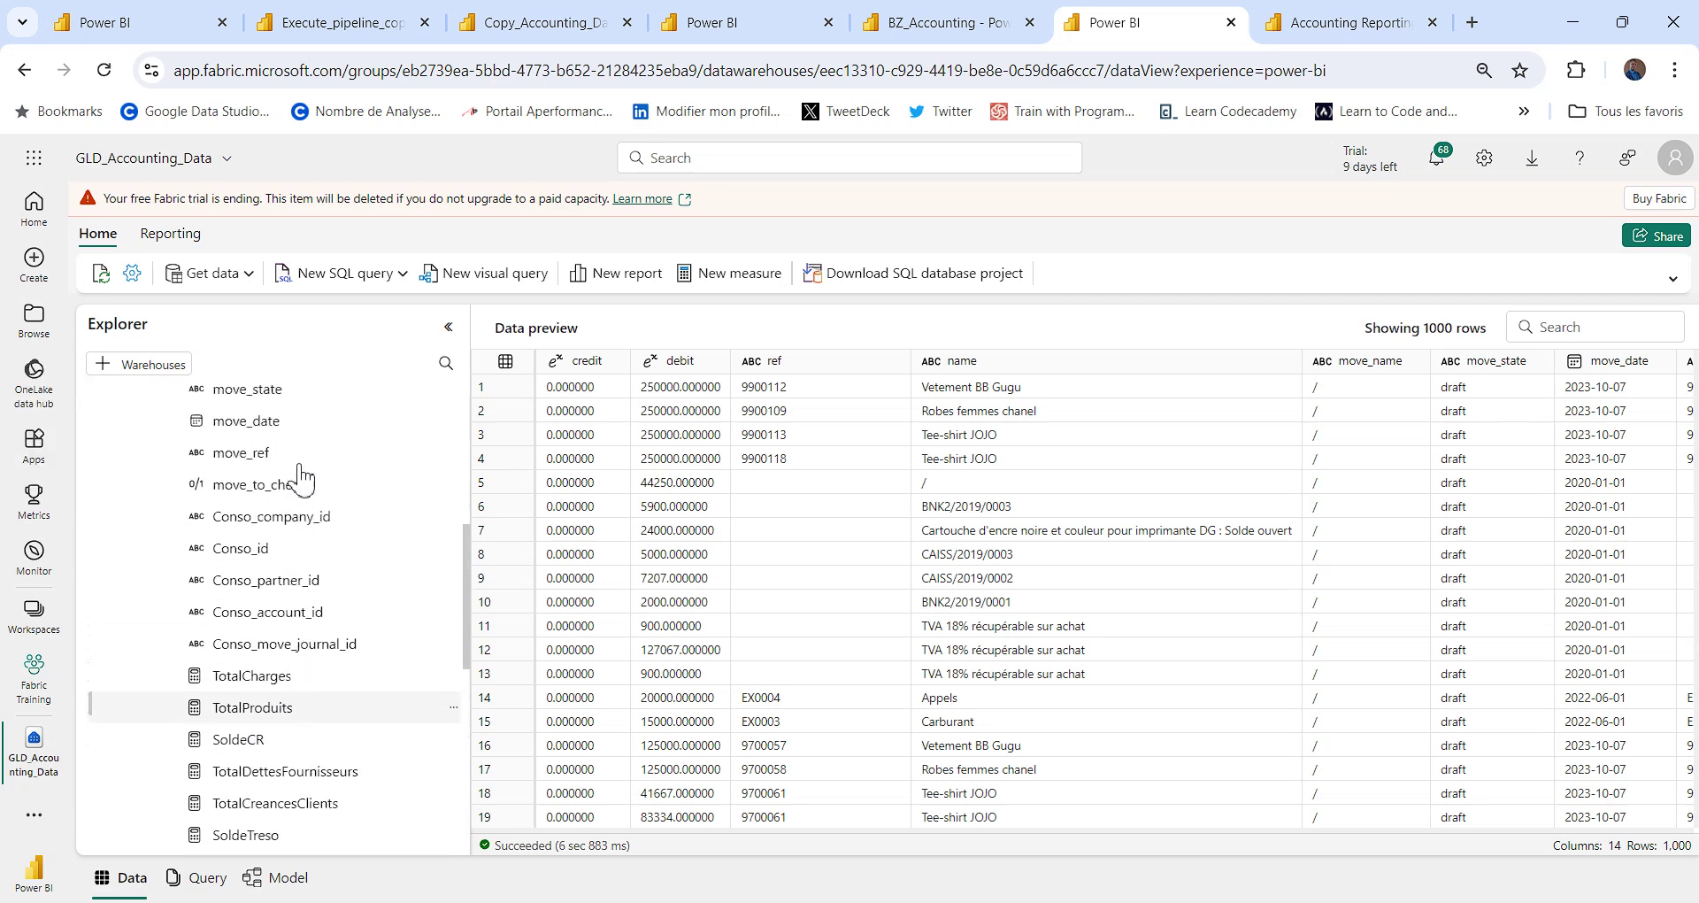
scroll(301, 479, down, 5)
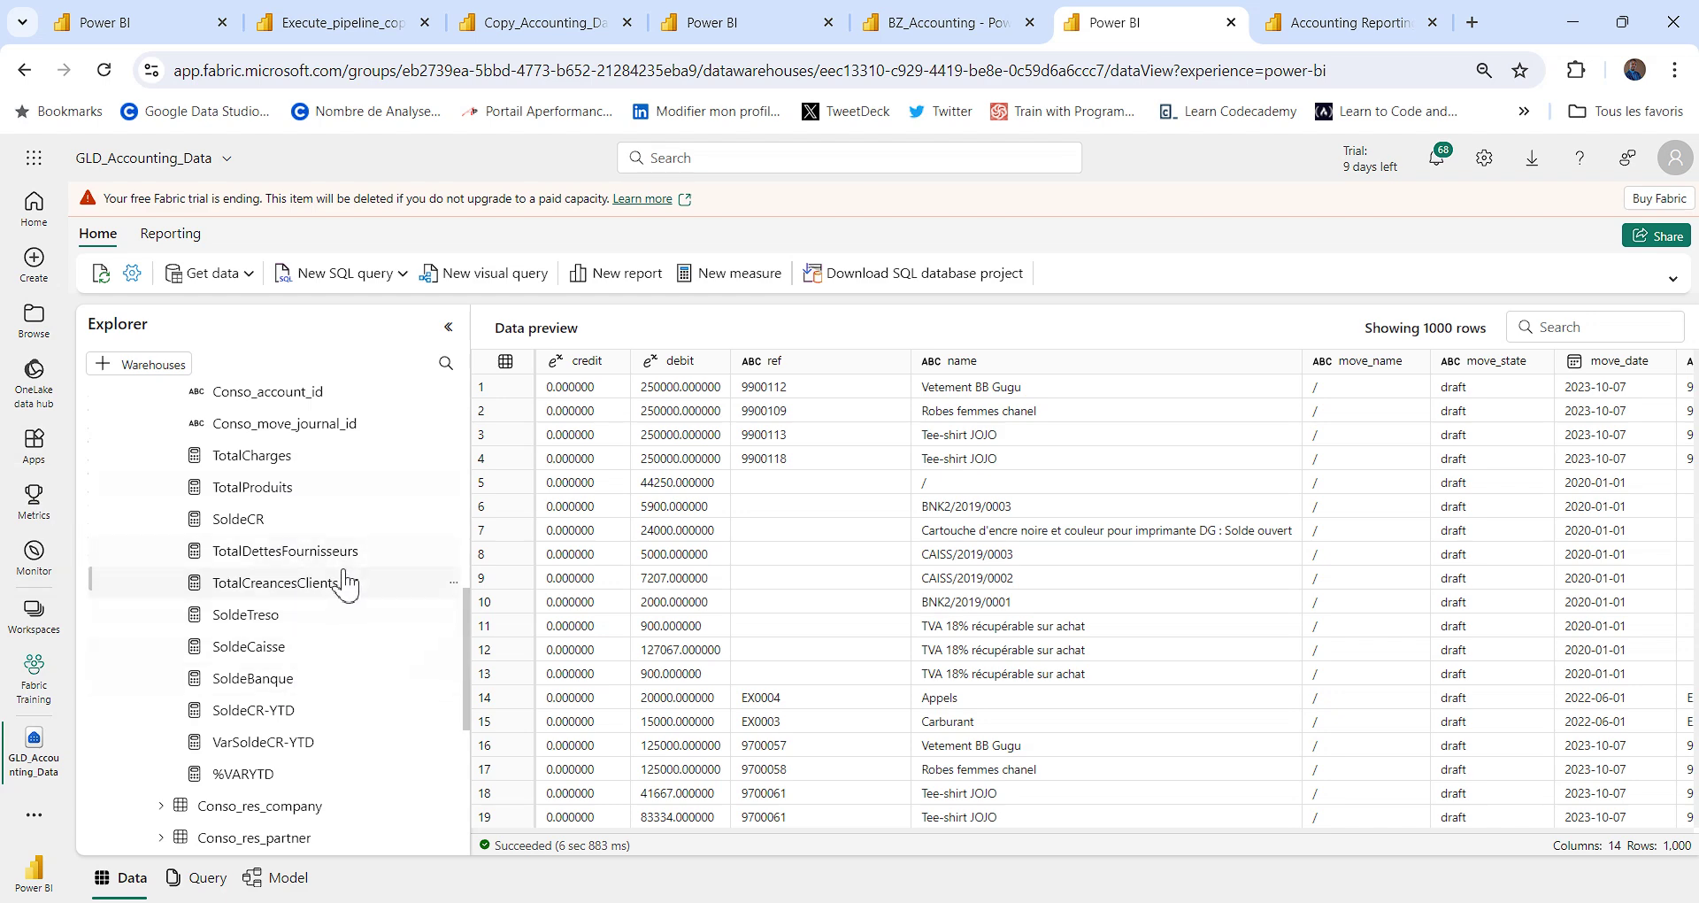
scroll(343, 586, down, 1)
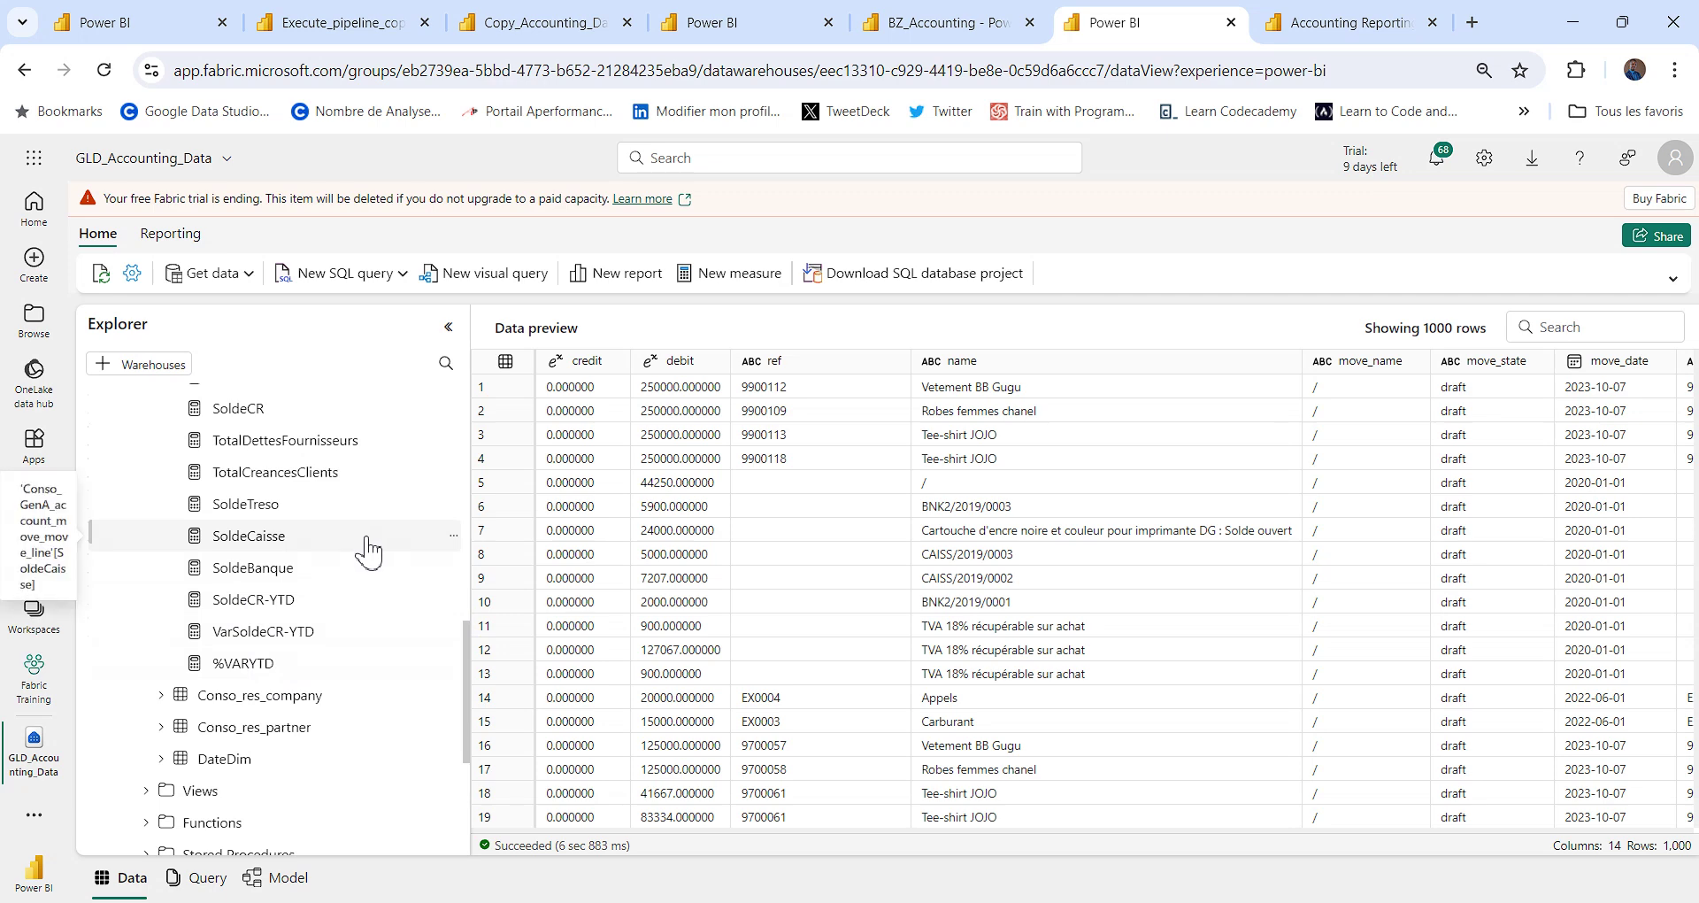
scroll(376, 562, down, 2)
scroll(378, 569, up, 10)
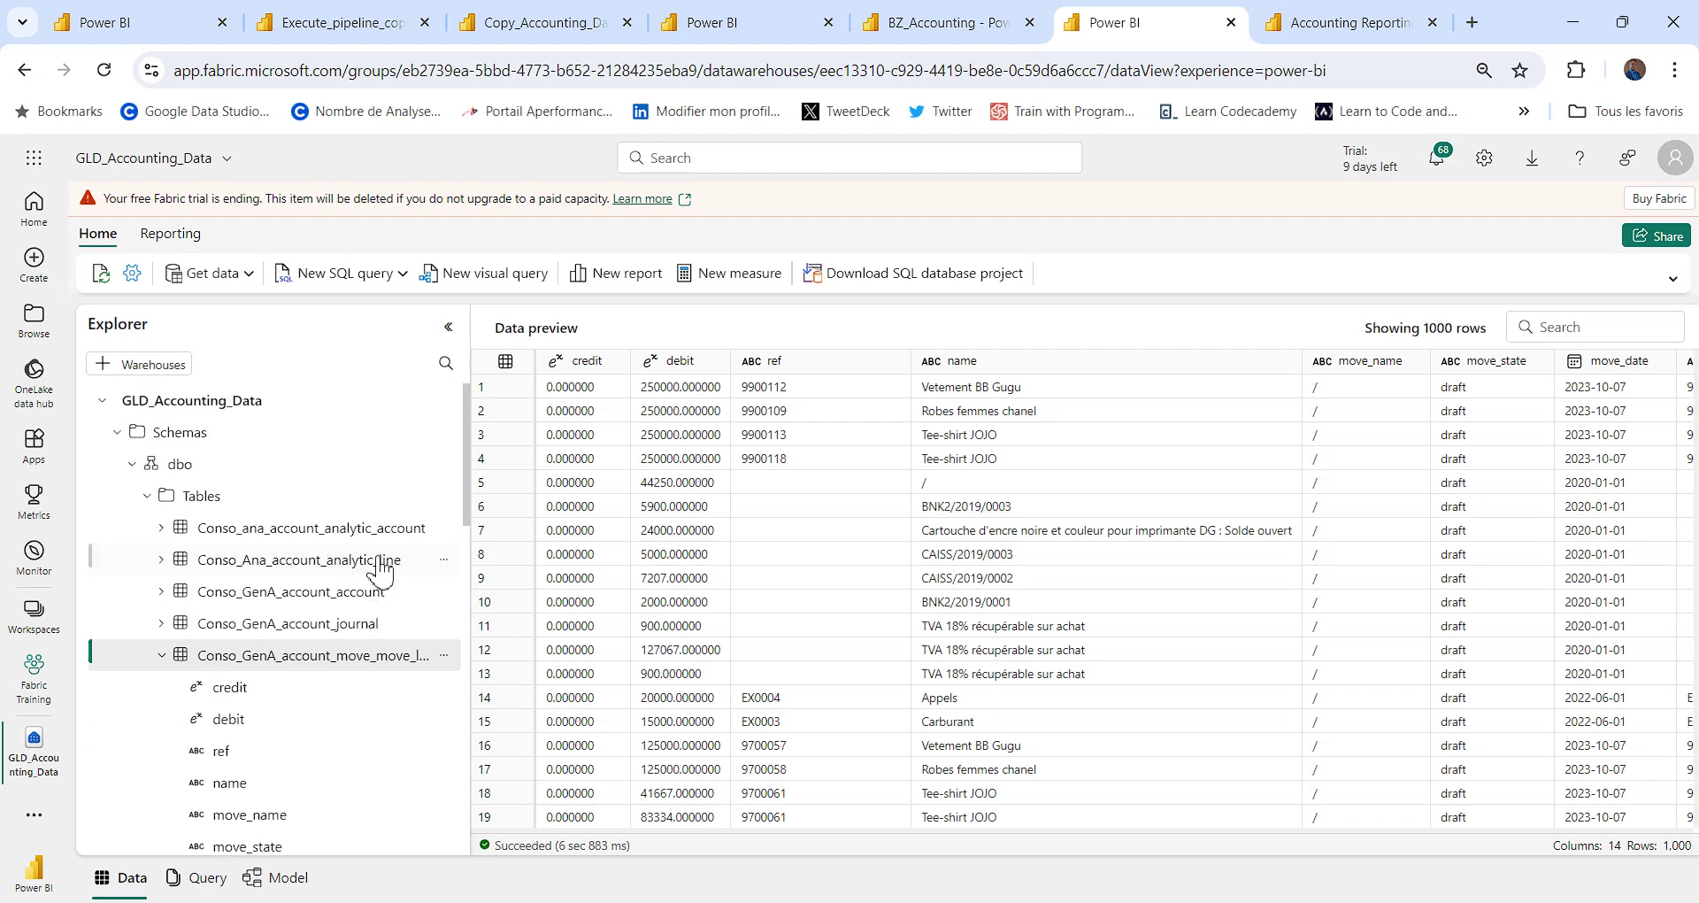
Review the formulas of the %VARYTD and SoldeCR-YTD measures in the Conso_GenA_account_move_move_line table
scroll(380, 573, down, 8)
click(244, 788)
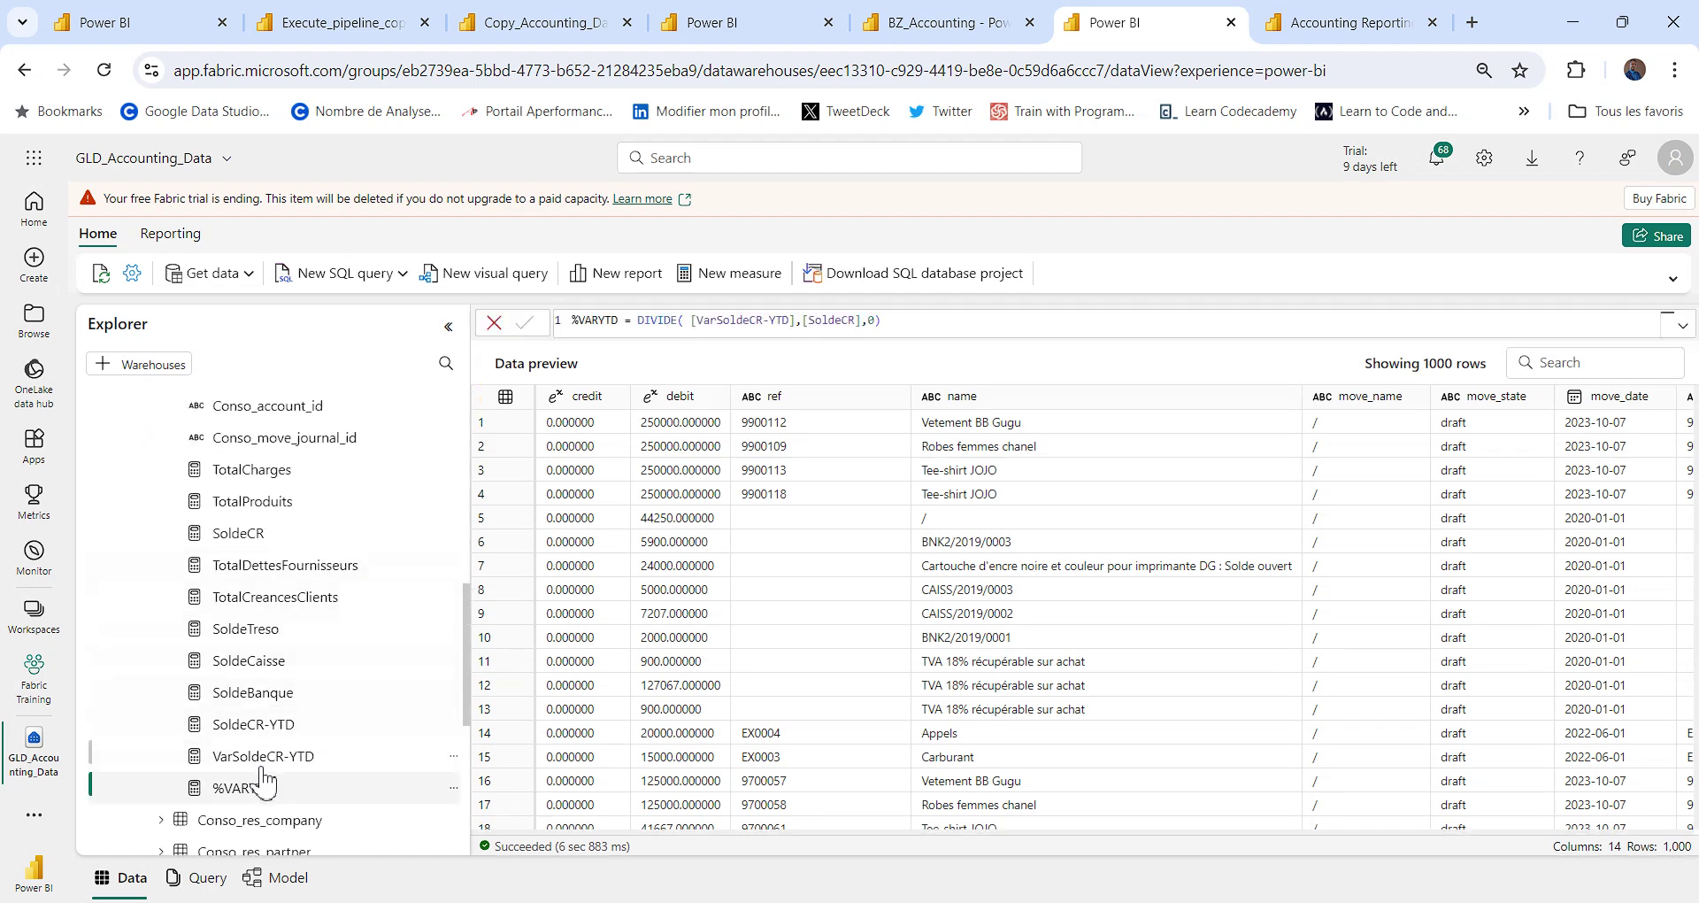
click(278, 731)
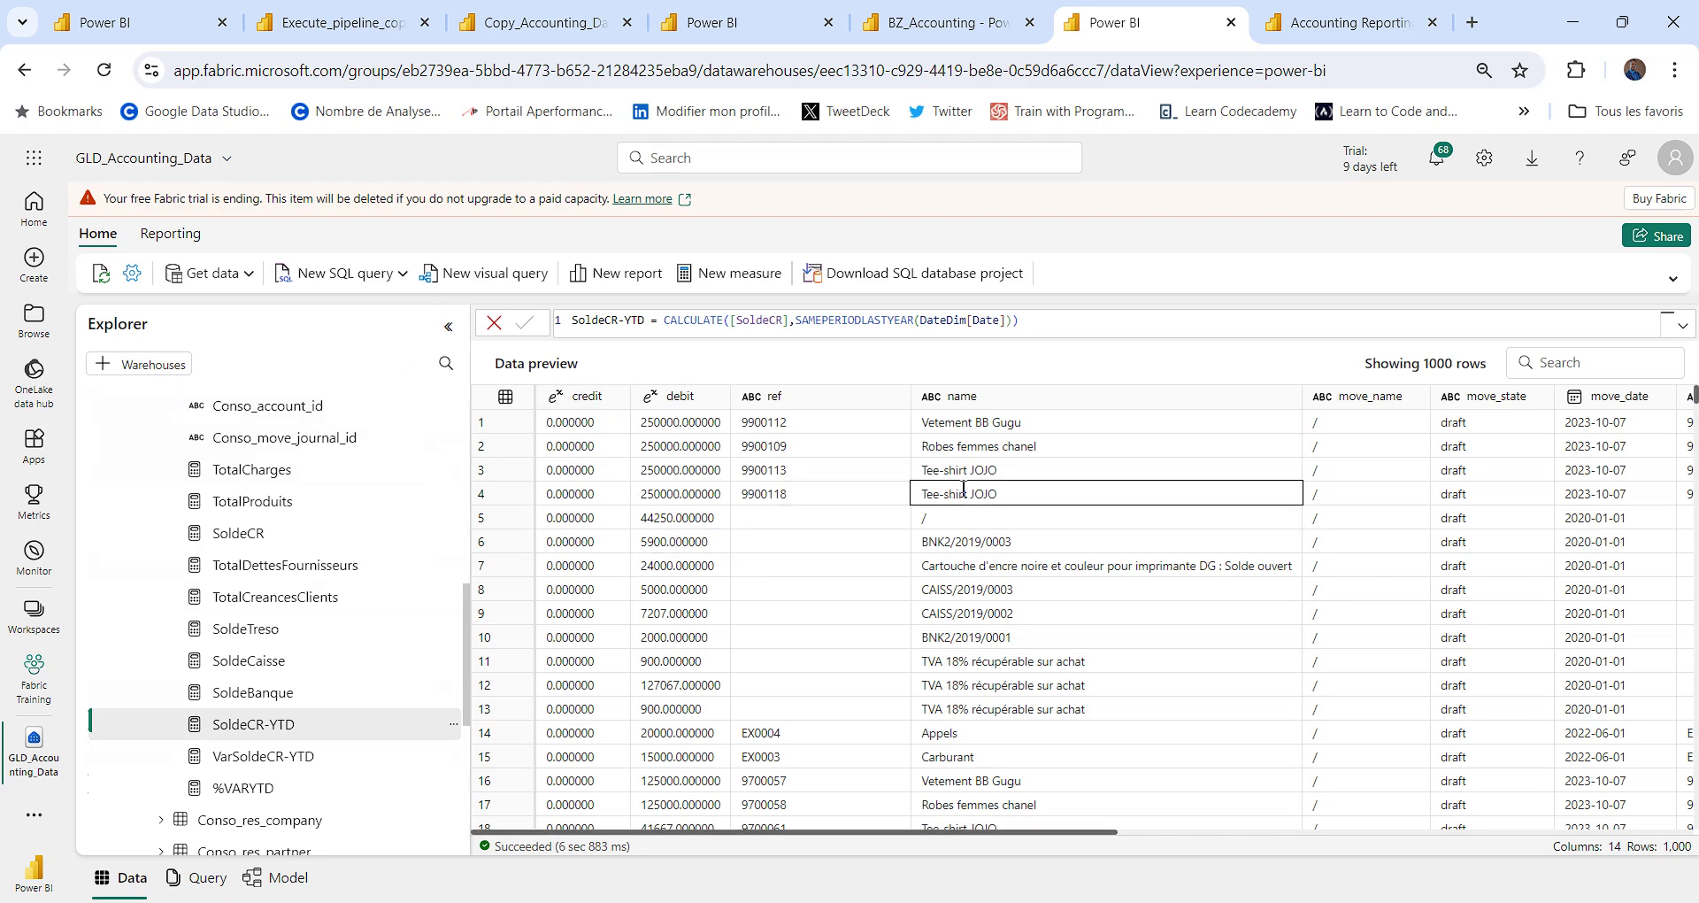
Look over the item types that can be created in Fabric Training and display the workspace's Accounting Data folder
click(152, 21)
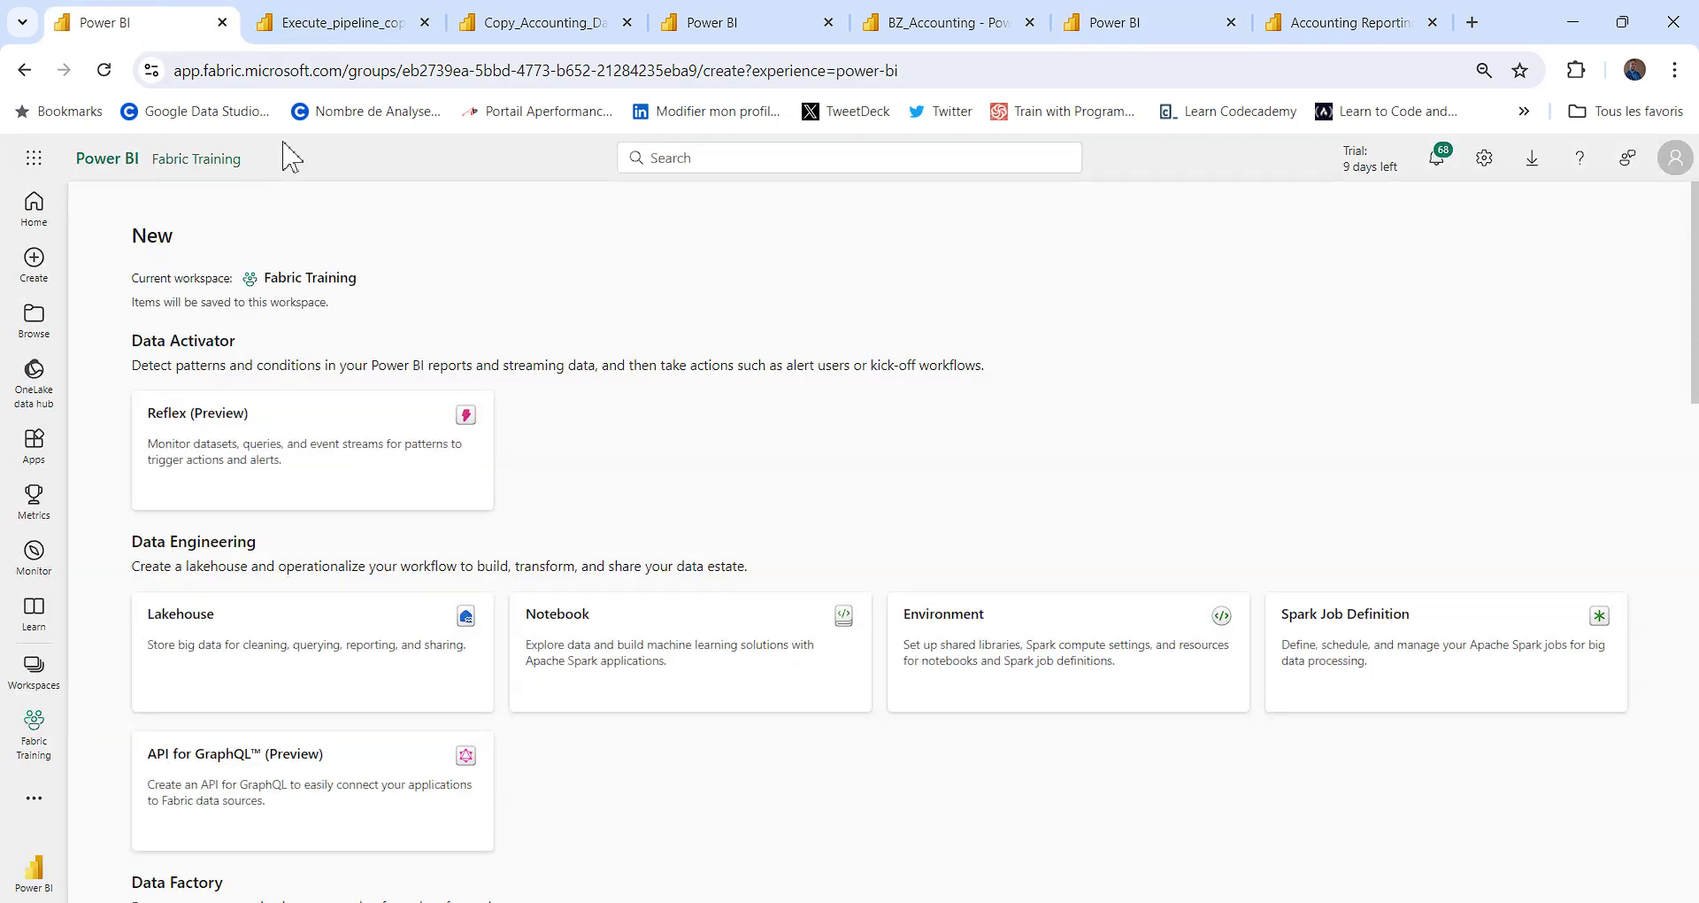
scroll(270, 301, down, 5)
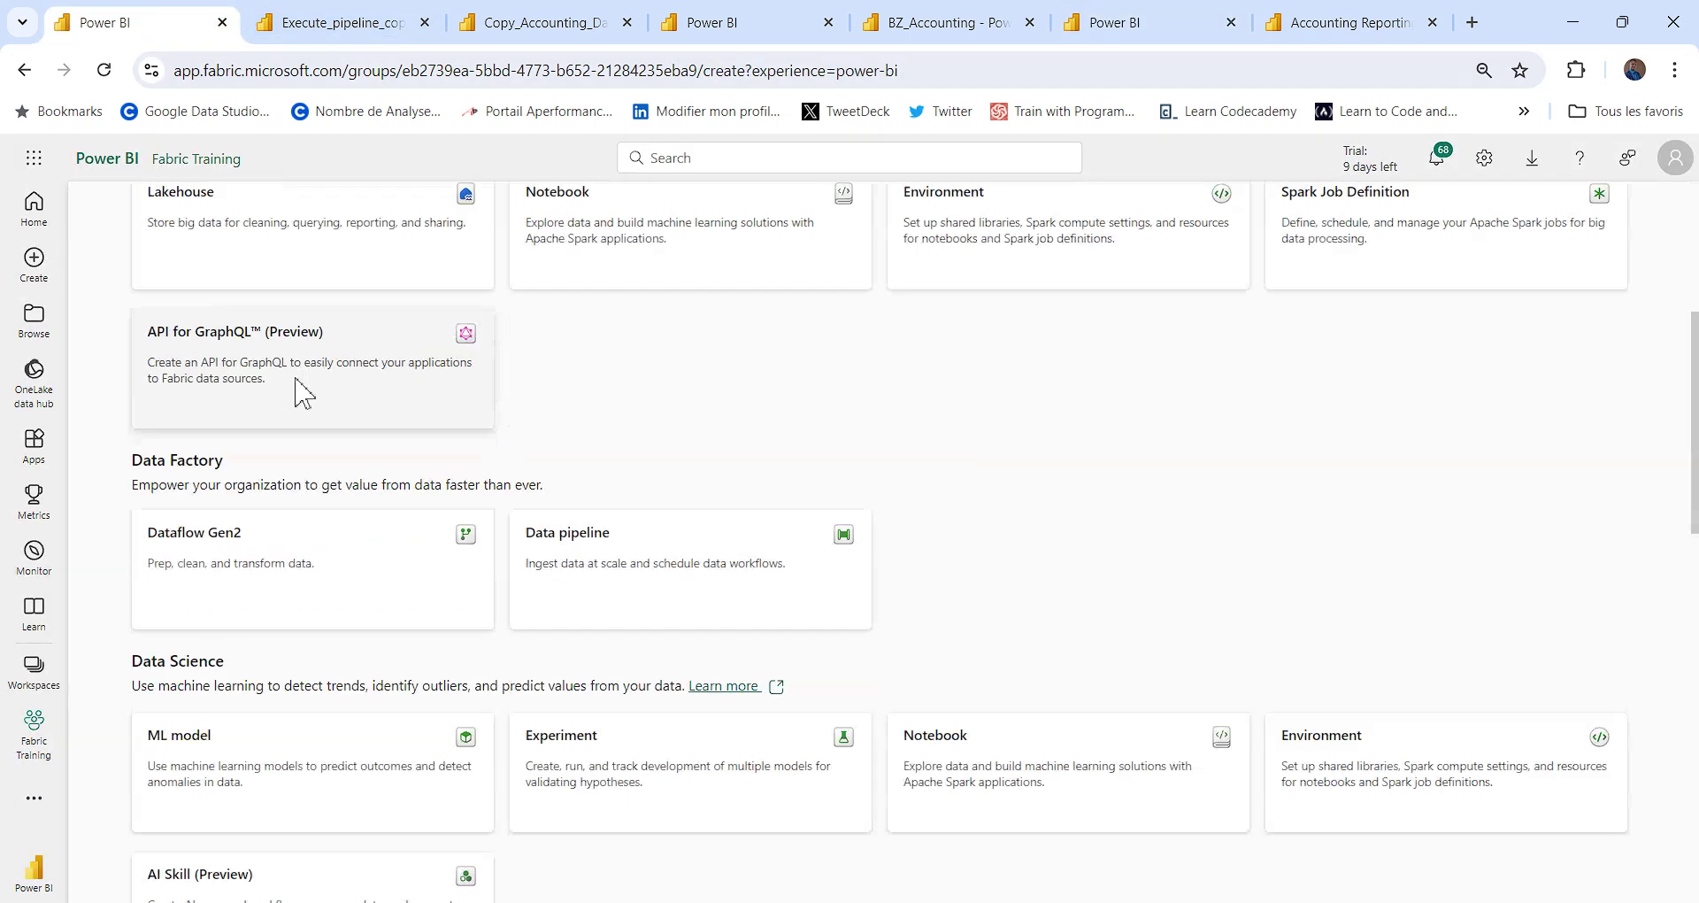
scroll(292, 394, up, 5)
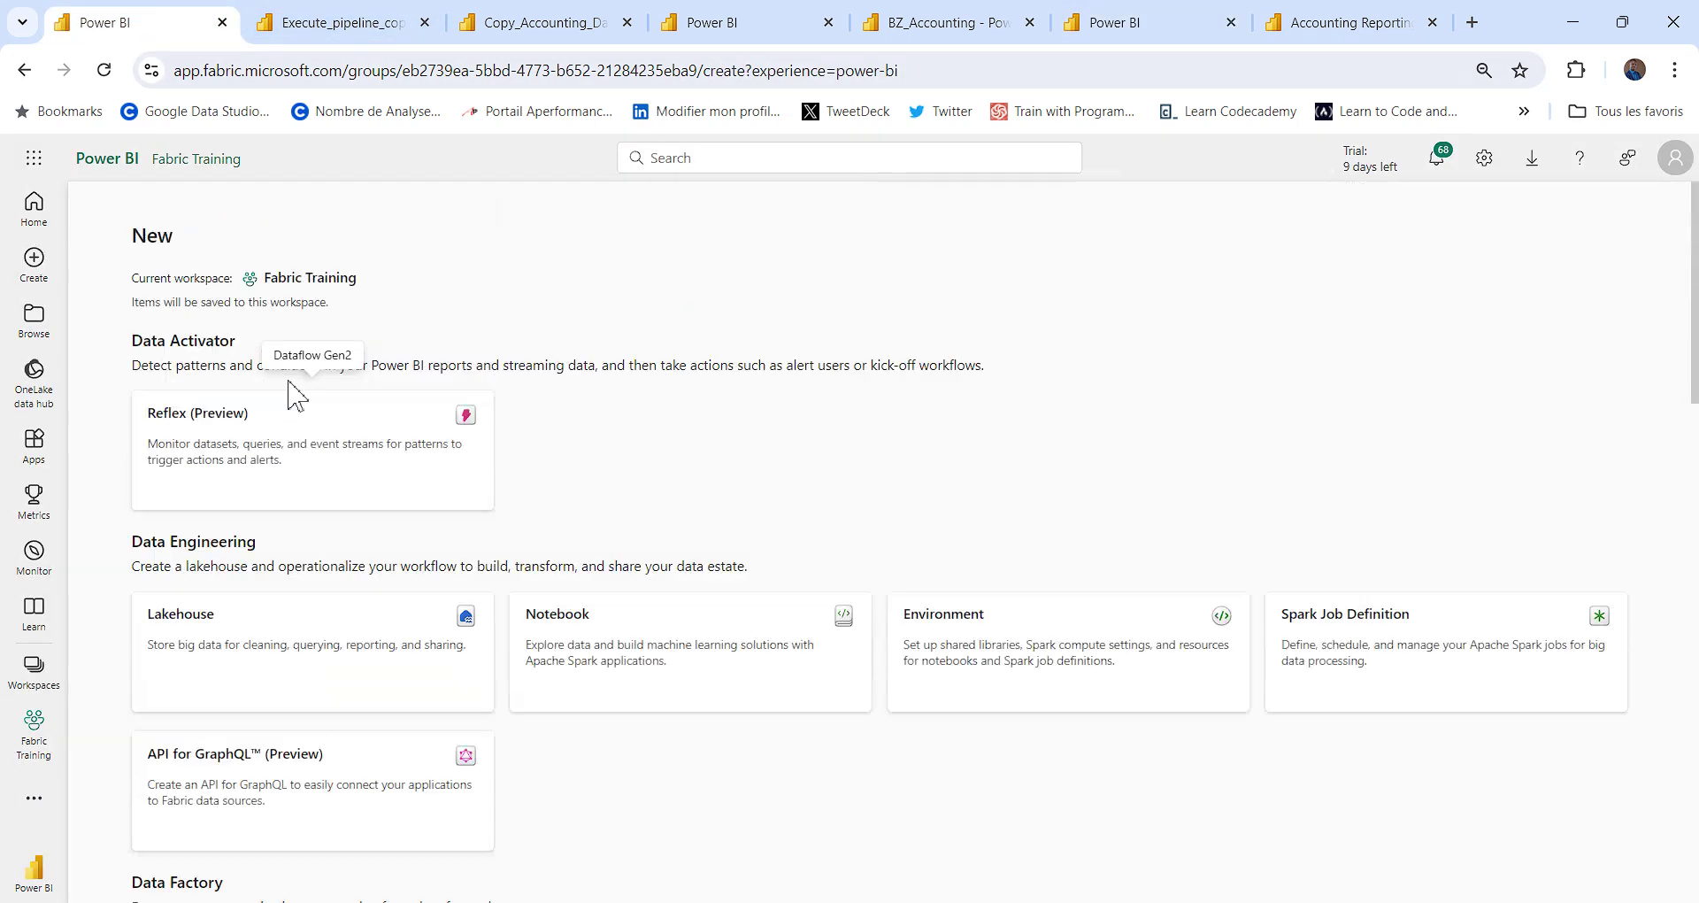
click(45, 747)
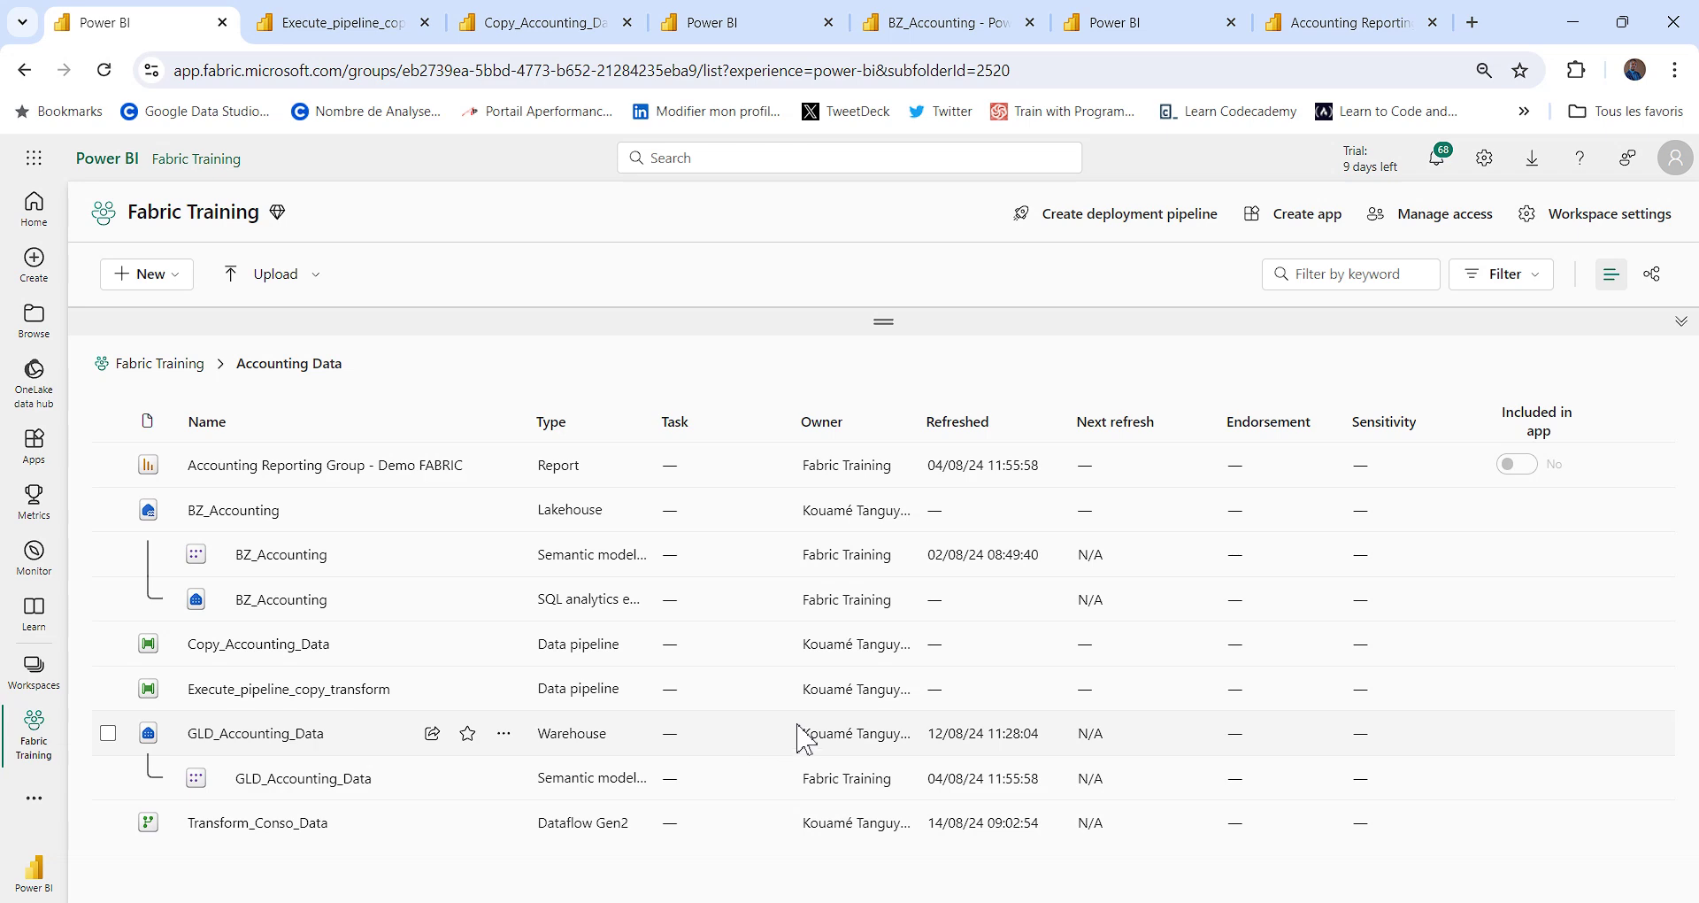
Switch to the open Accounting Reporting Group - Demo FABRIC report to view its Details Compte de Resultat page
mouse_move(954, 898)
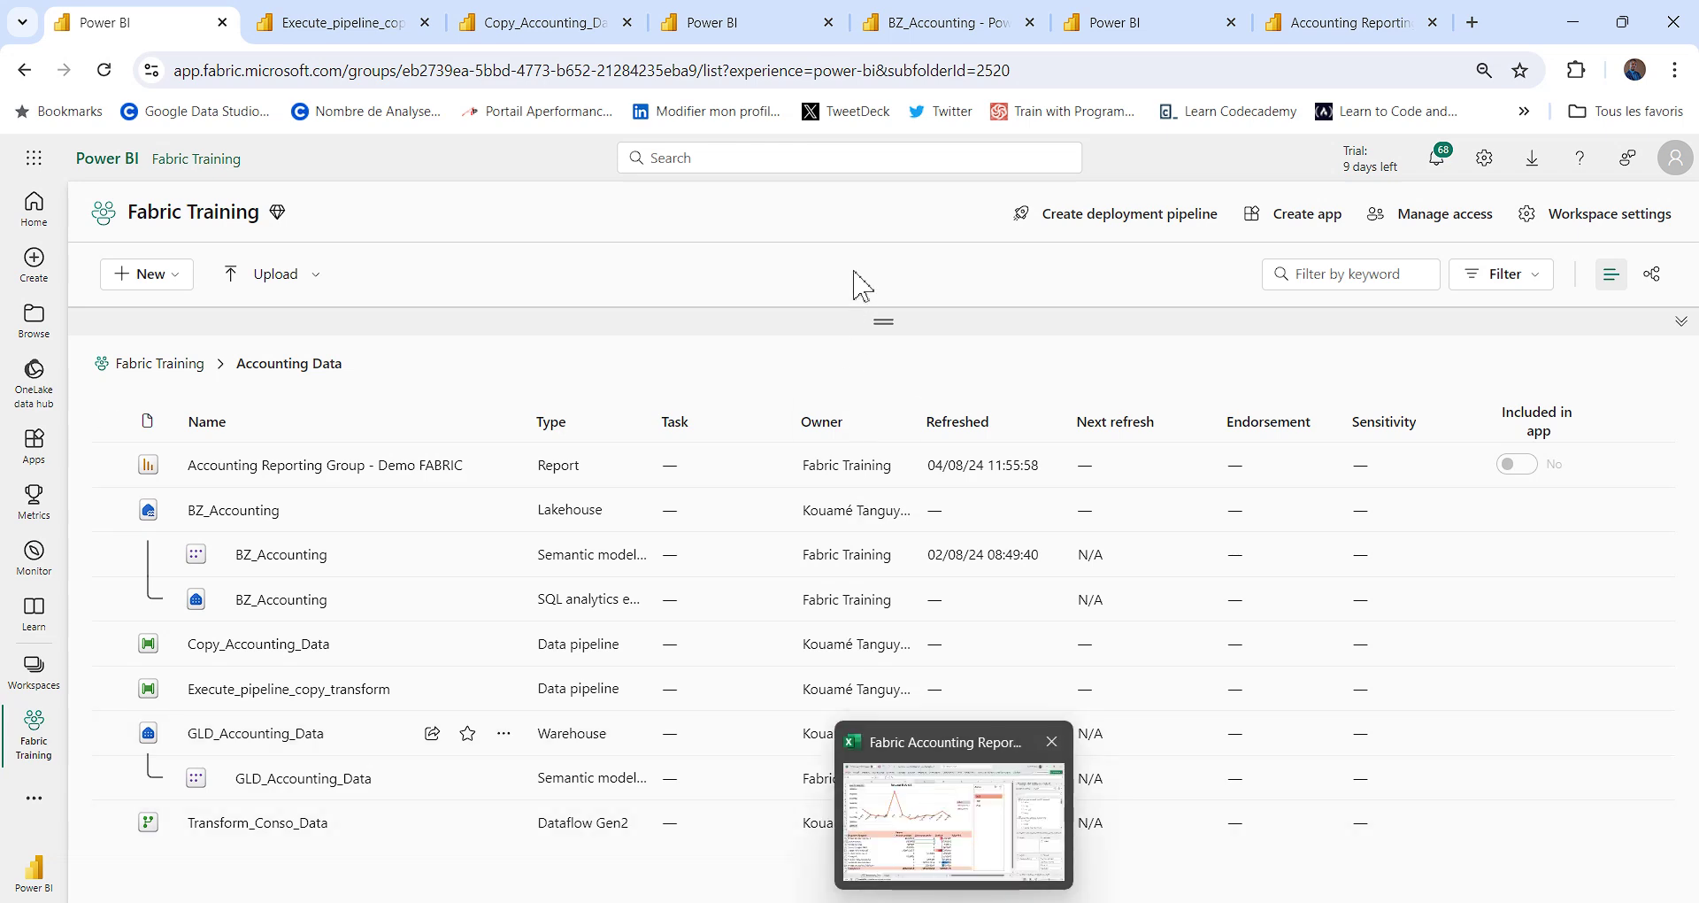
click(1160, 28)
click(1327, 27)
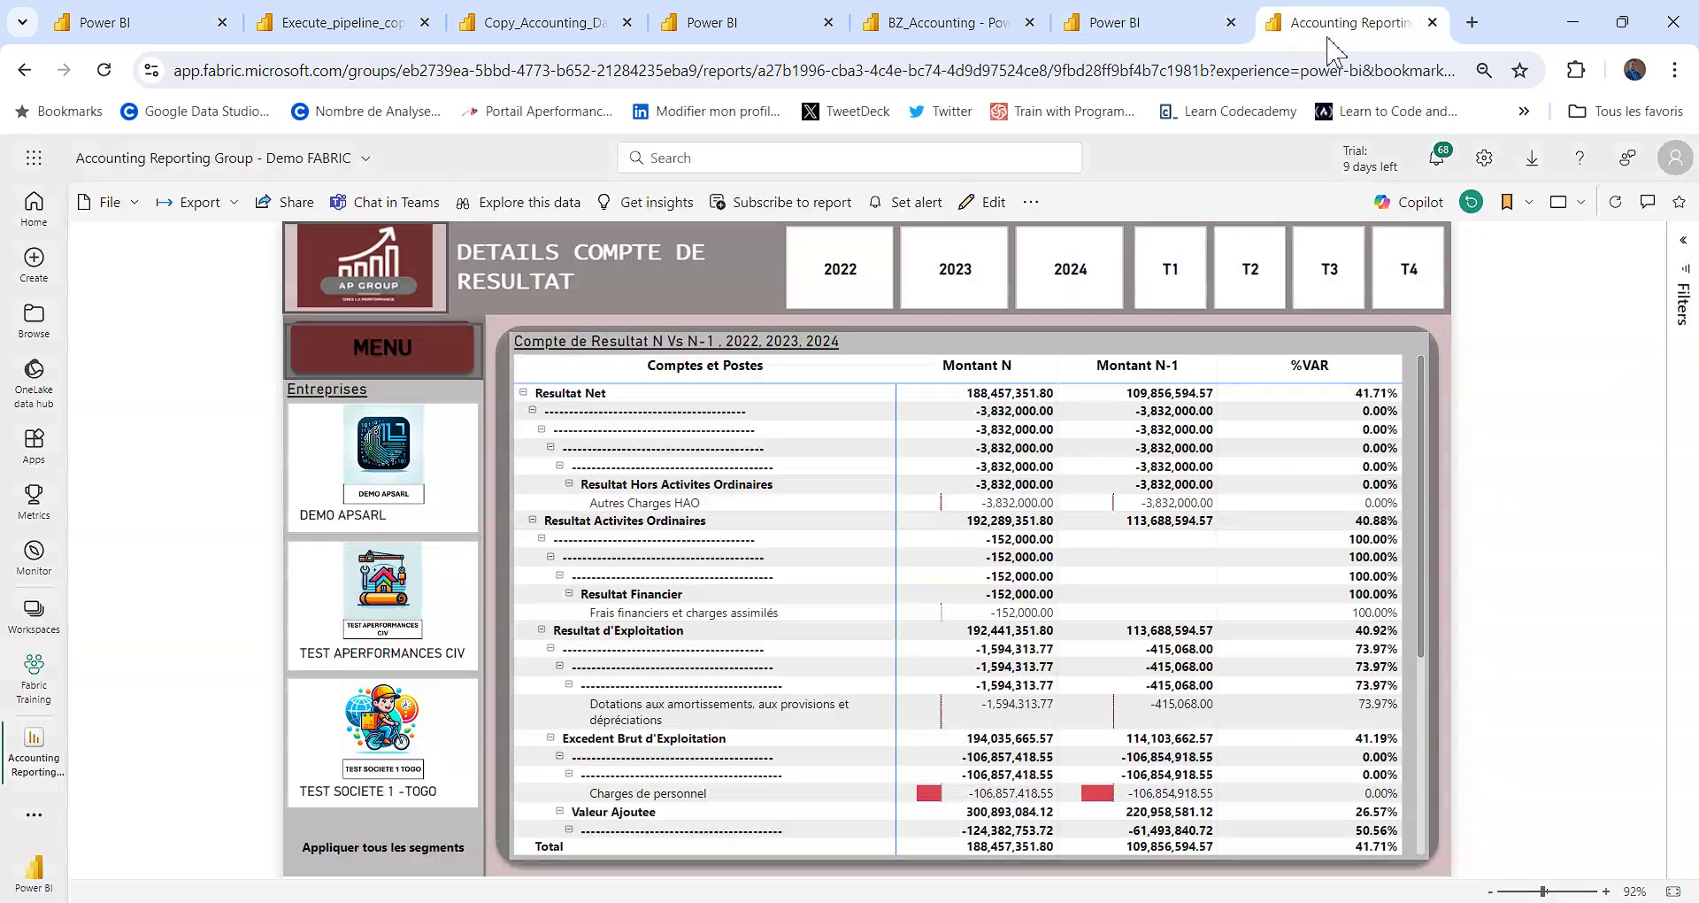